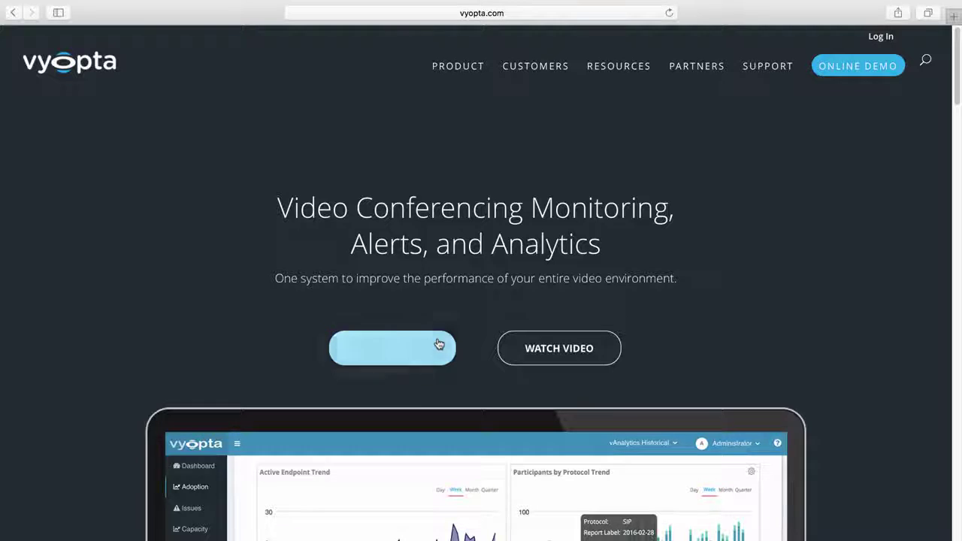
# Scroll the vyopta.com home page and open the Online Demo sign-up from the header.
pyautogui.scroll(-2, 438, 348)
pyautogui.scroll(-4, 494, 286)
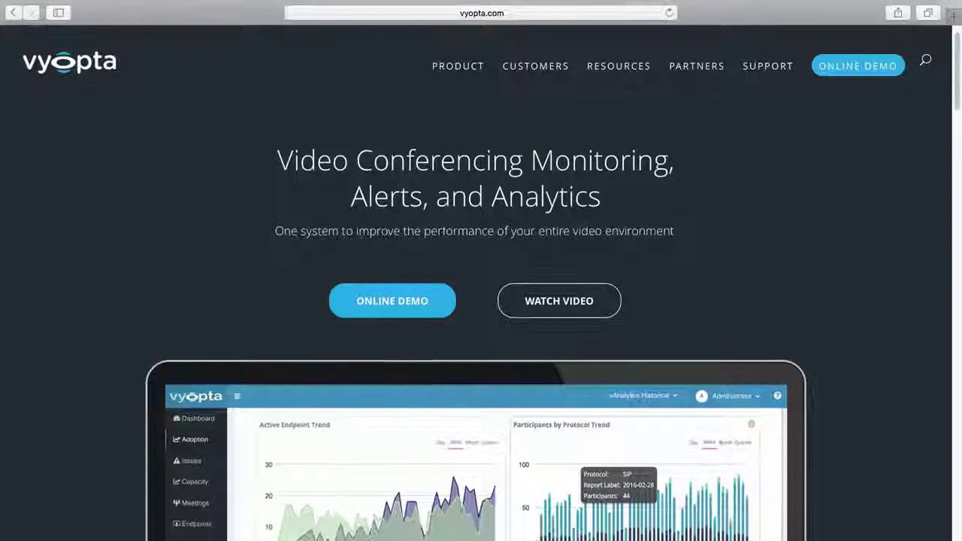
pyautogui.scroll(-4, 494, 285)
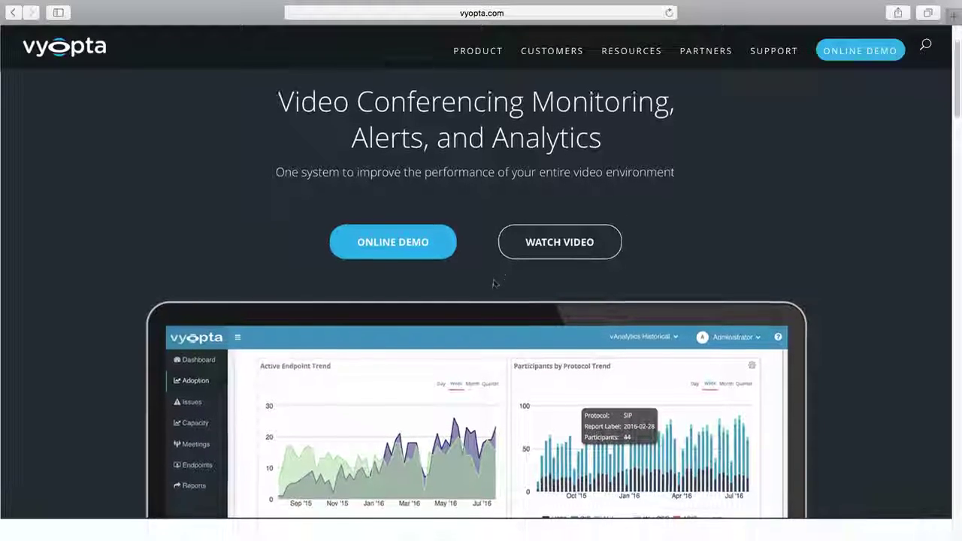
pyautogui.click(855, 56)
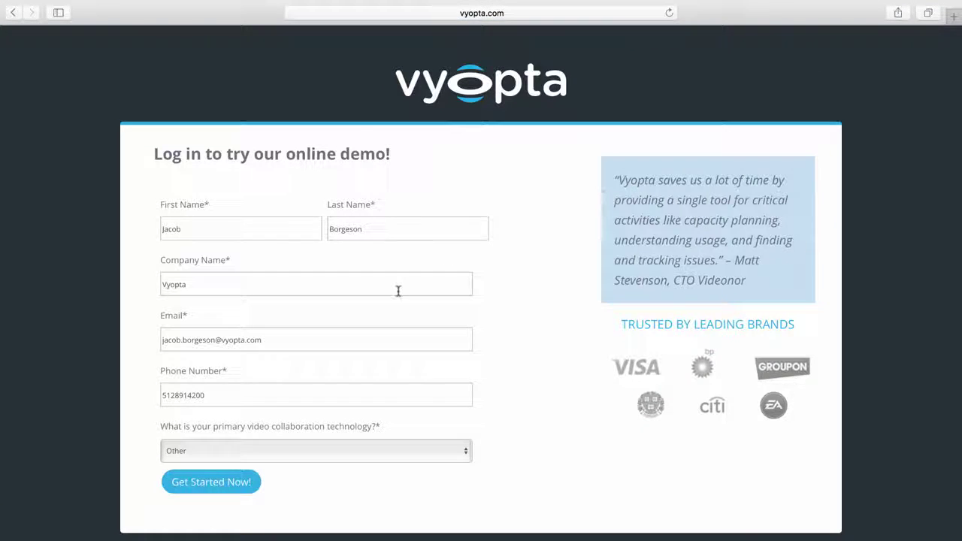
# Submit the prefilled demo request and sign in with the demo credentials.
pyautogui.click(216, 478)
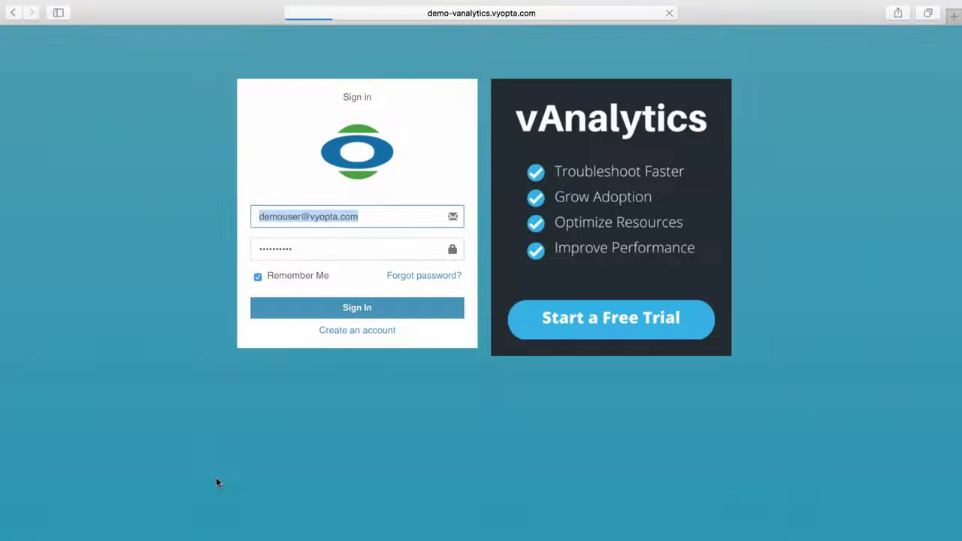
pyautogui.click(345, 309)
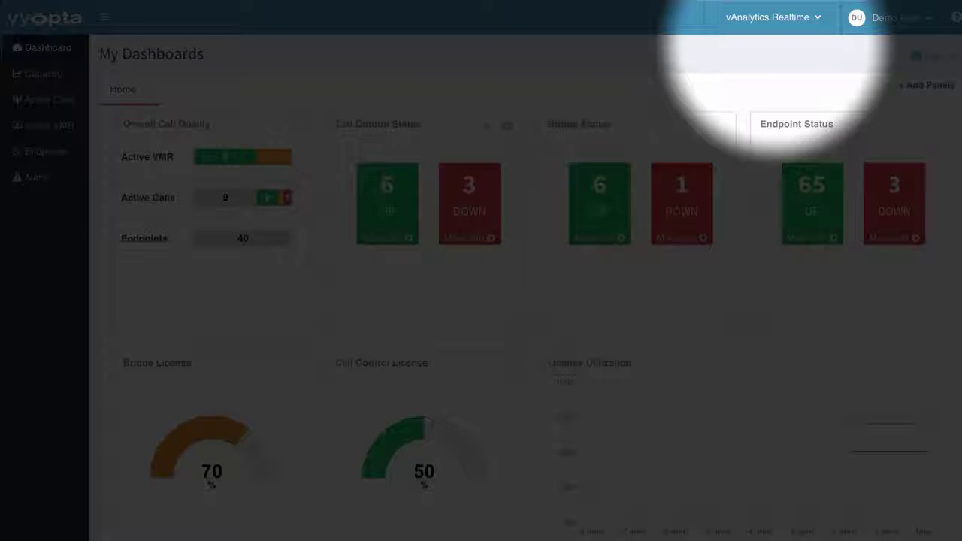
pyautogui.click(789, 23)
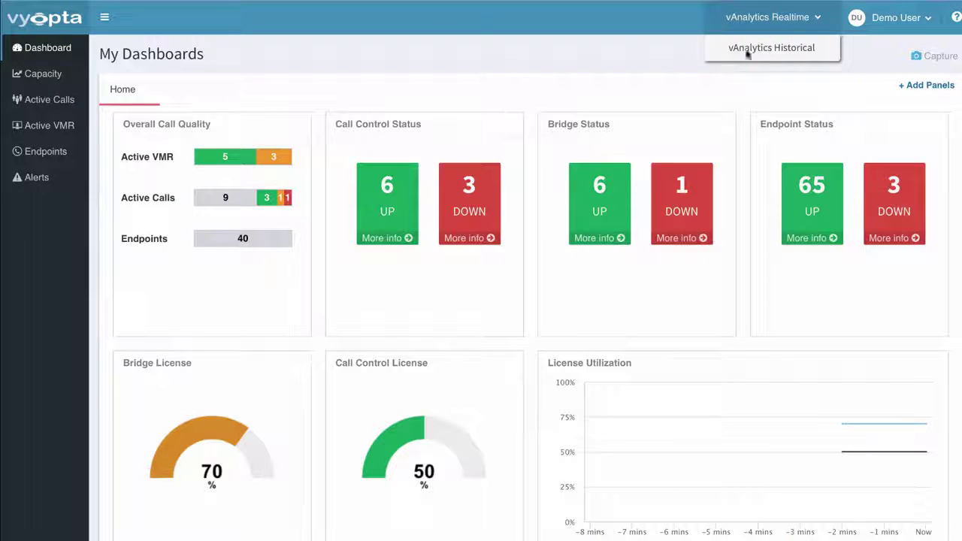
pyautogui.click(627, 88)
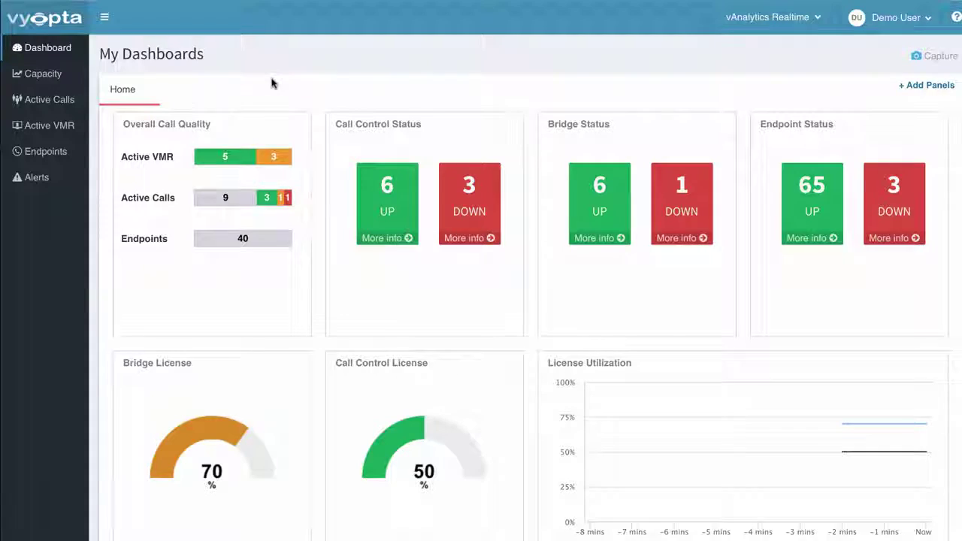
pyautogui.scroll(-1, 271, 81)
pyautogui.scroll(-3, 272, 83)
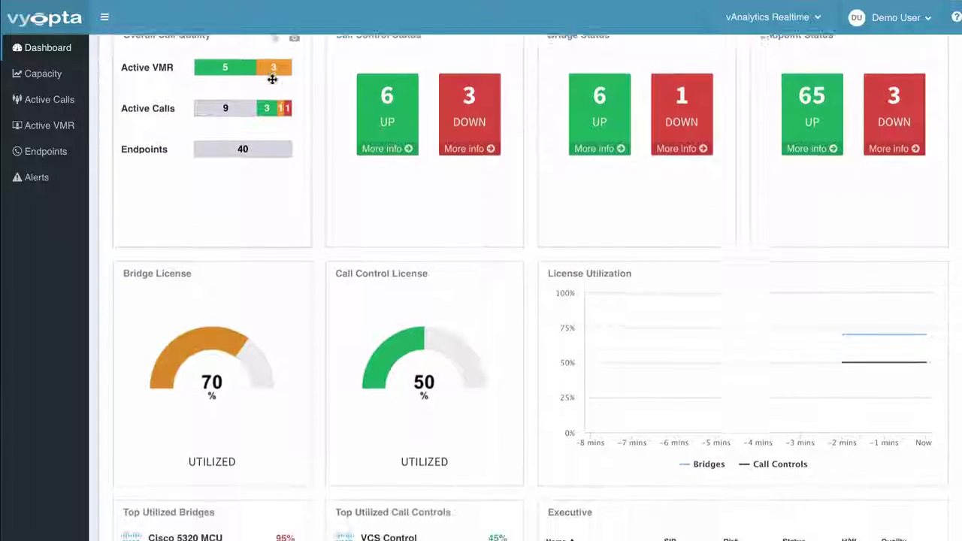
pyautogui.scroll(-1, 271, 91)
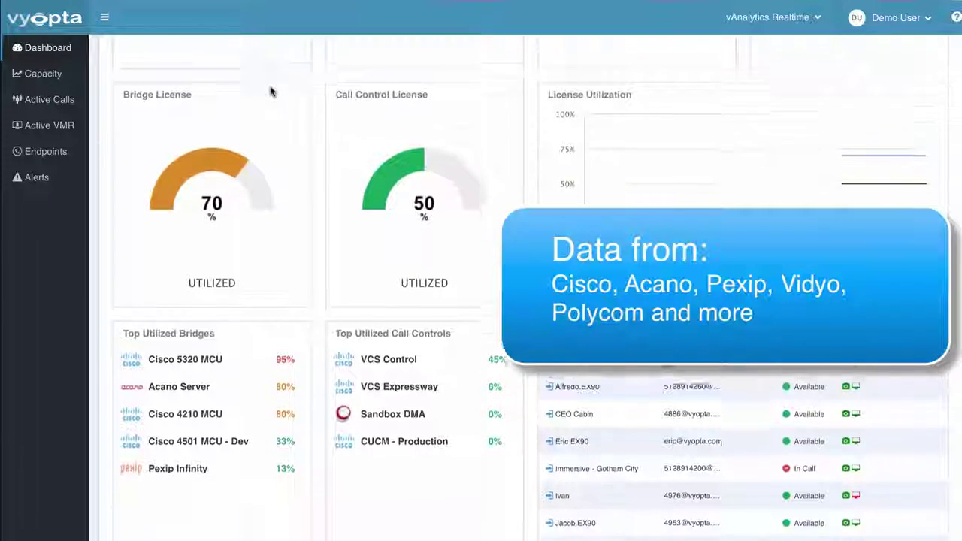
pyautogui.scroll(-1, 270, 94)
pyautogui.scroll(-1, 271, 94)
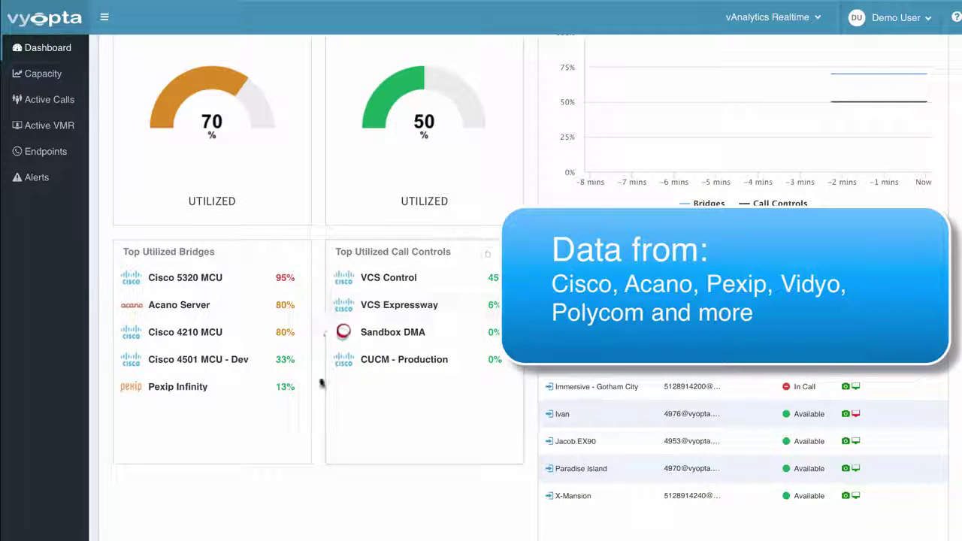
pyautogui.scroll(5, 404, 386)
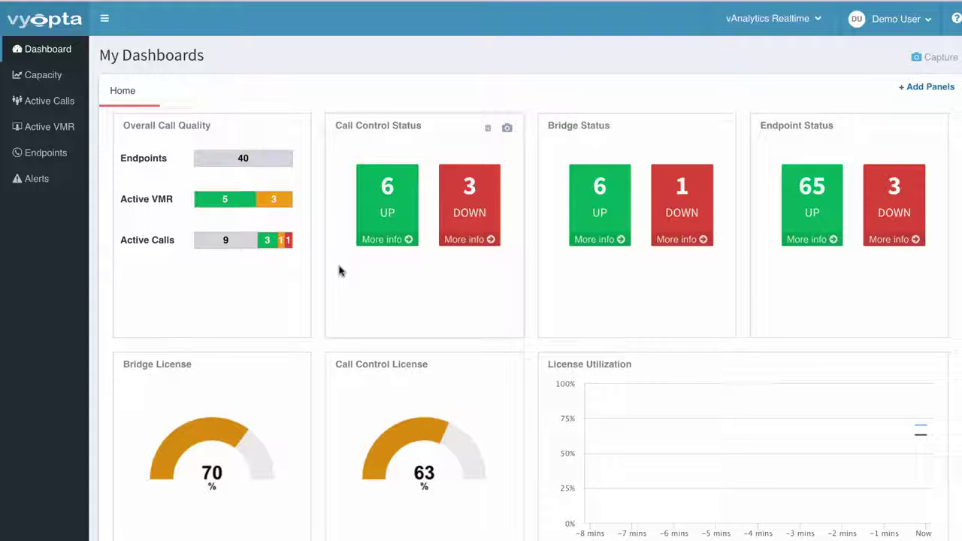
# Scroll the dashboard, then go to the Capacity page showing bridge and call control usage.
pyautogui.scroll(-2, 339, 271)
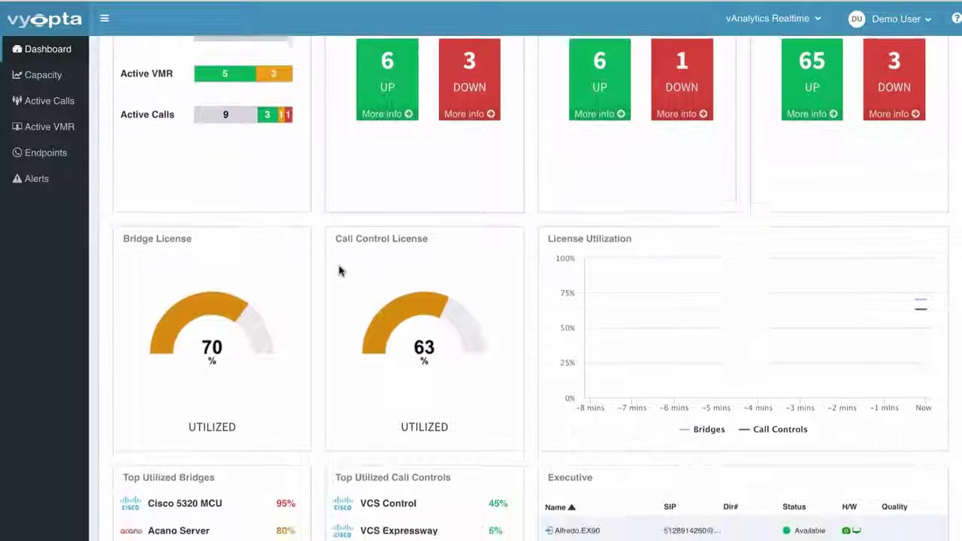
pyautogui.scroll(-2, 340, 272)
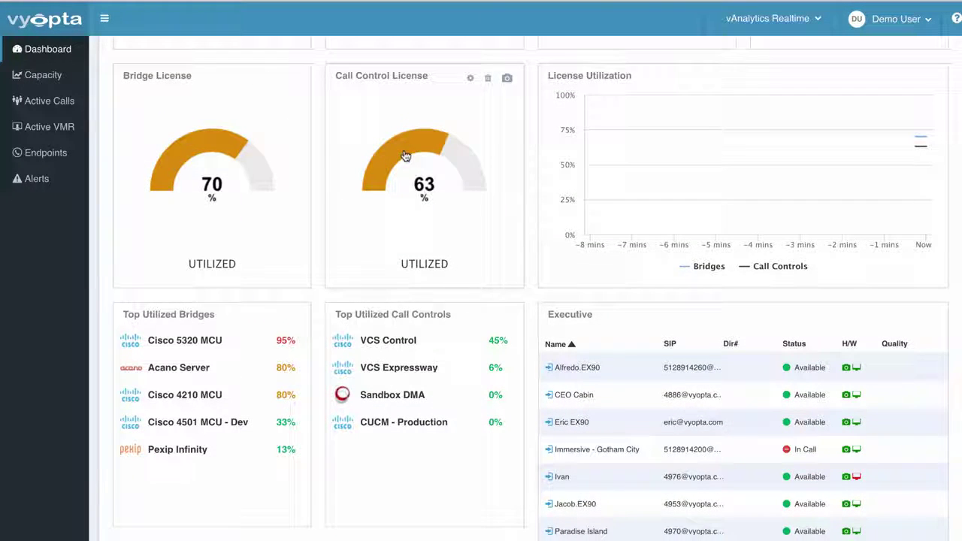
pyautogui.click(38, 78)
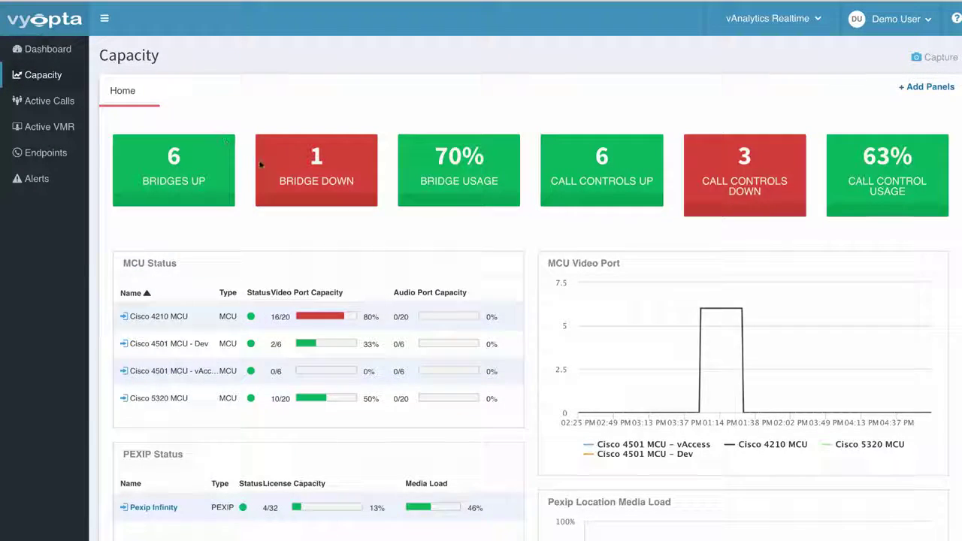
# Look through the Capacity page's MCU Status panel, then return to the Dashboard.
pyautogui.scroll(-2, 300, 233)
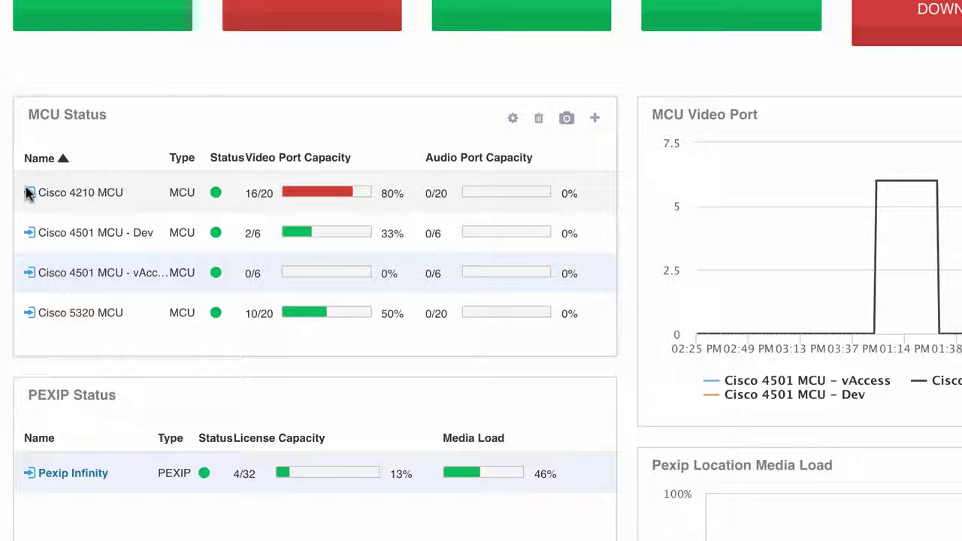
pyautogui.scroll(-1, 301, 273)
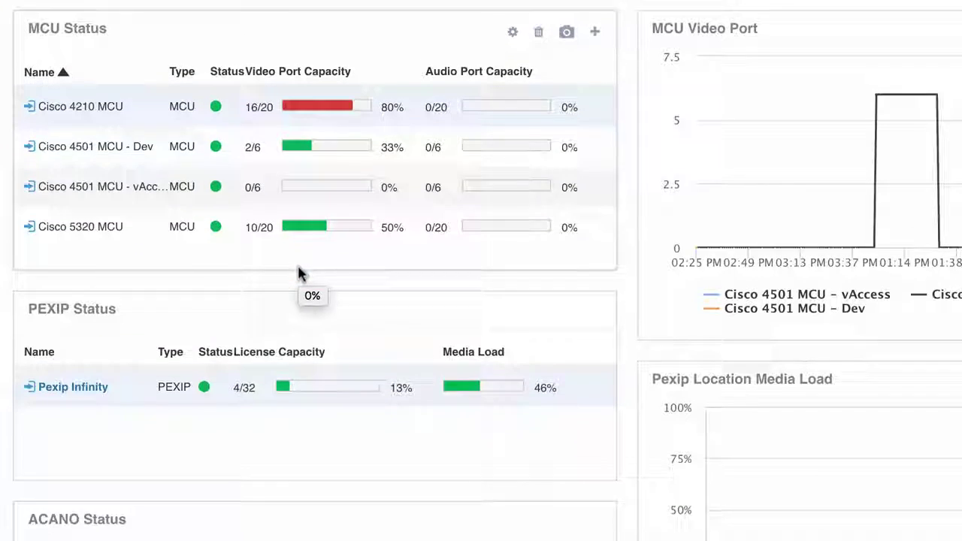
pyautogui.scroll(2, 297, 273)
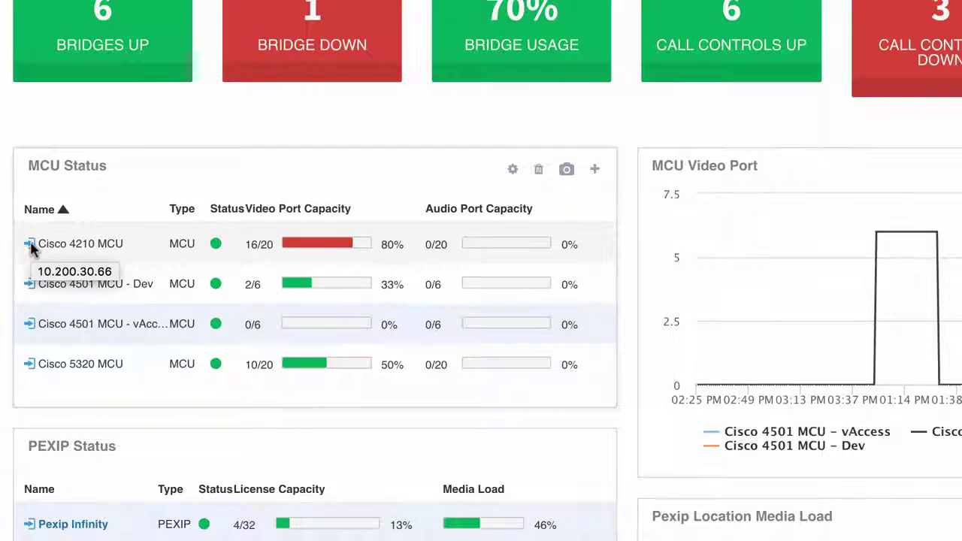
pyautogui.scroll(2, 32, 249)
pyautogui.click(34, 38)
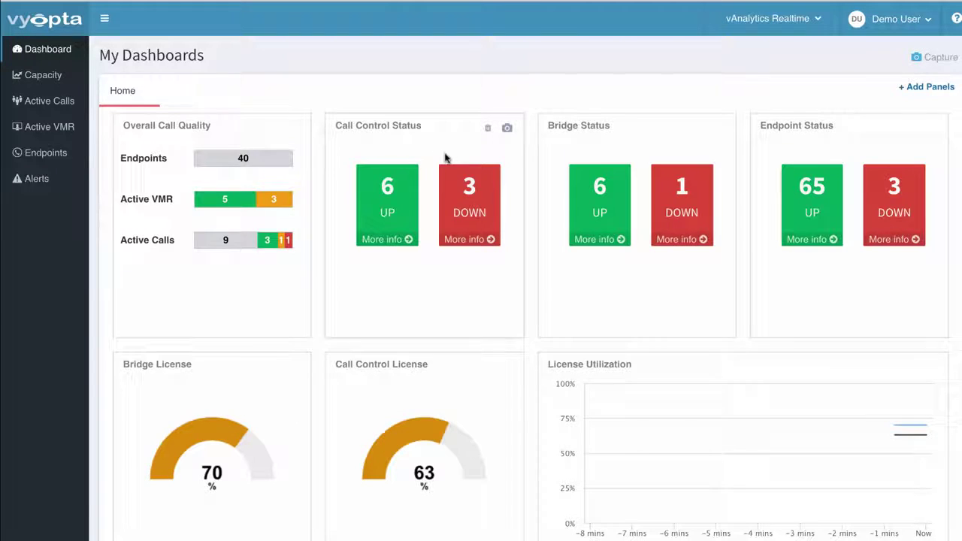
pyautogui.scroll(-1, 473, 145)
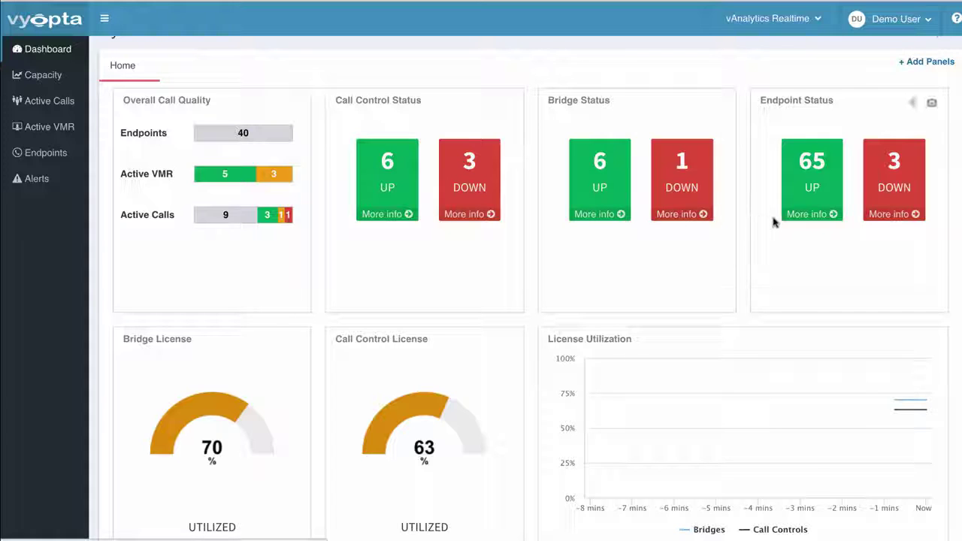
pyautogui.click(883, 214)
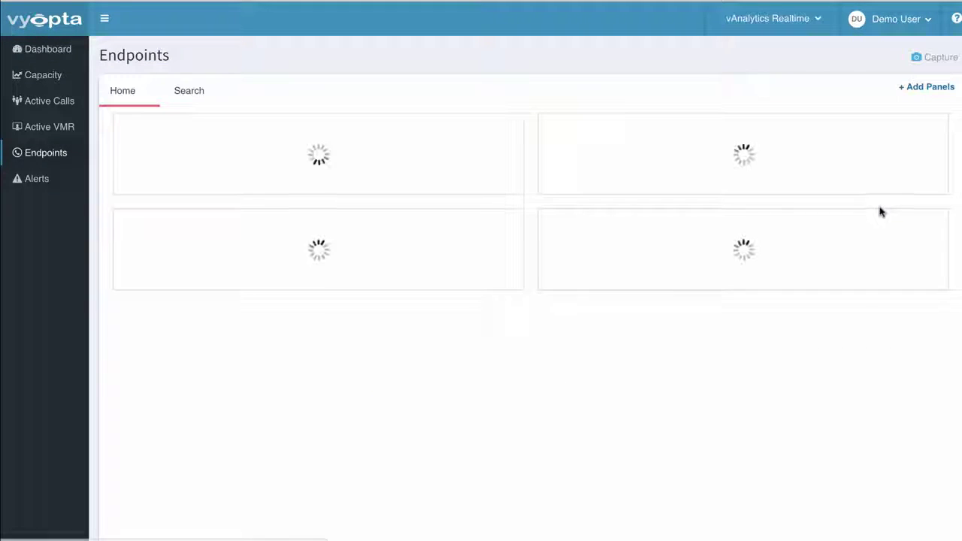
pyautogui.scroll(-4, 366, 139)
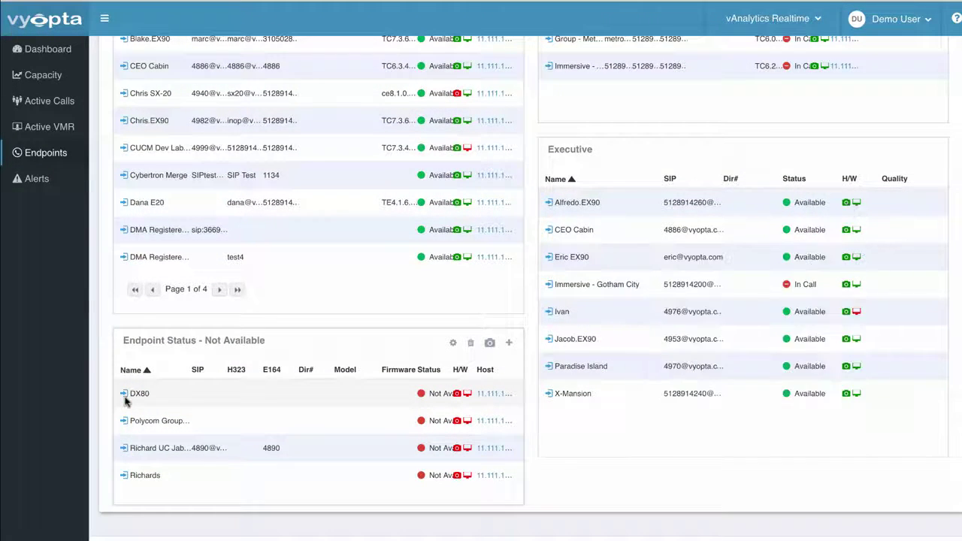
pyautogui.click(52, 49)
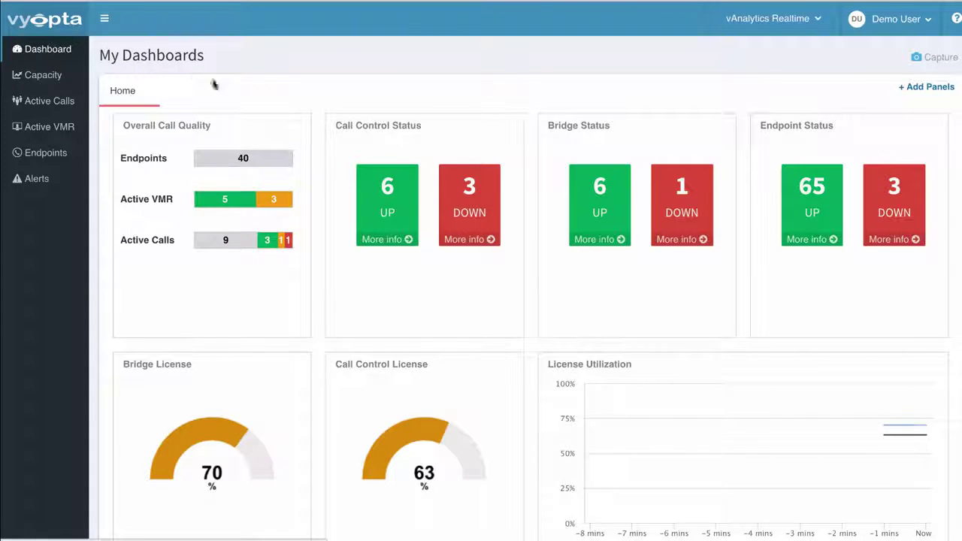
# Scroll the dashboard and open the red Bad Quality call in the Active Calls bar.
pyautogui.scroll(-1, 381, 154)
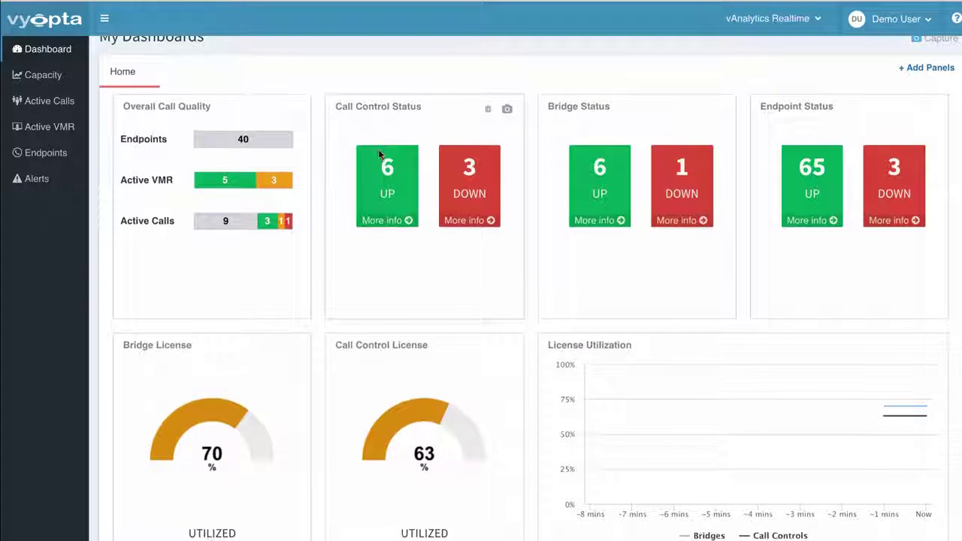
pyautogui.scroll(-1, 378, 149)
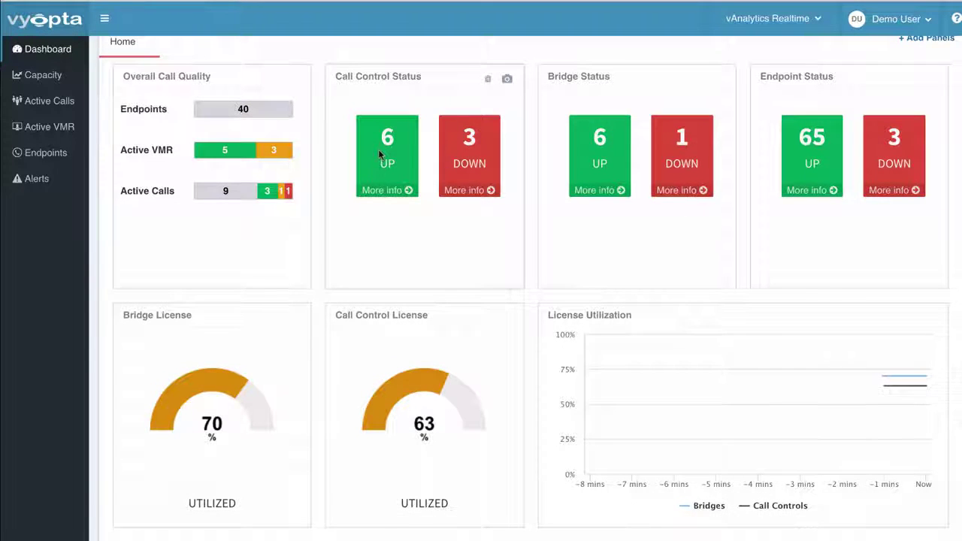
pyautogui.scroll(-1, 378, 149)
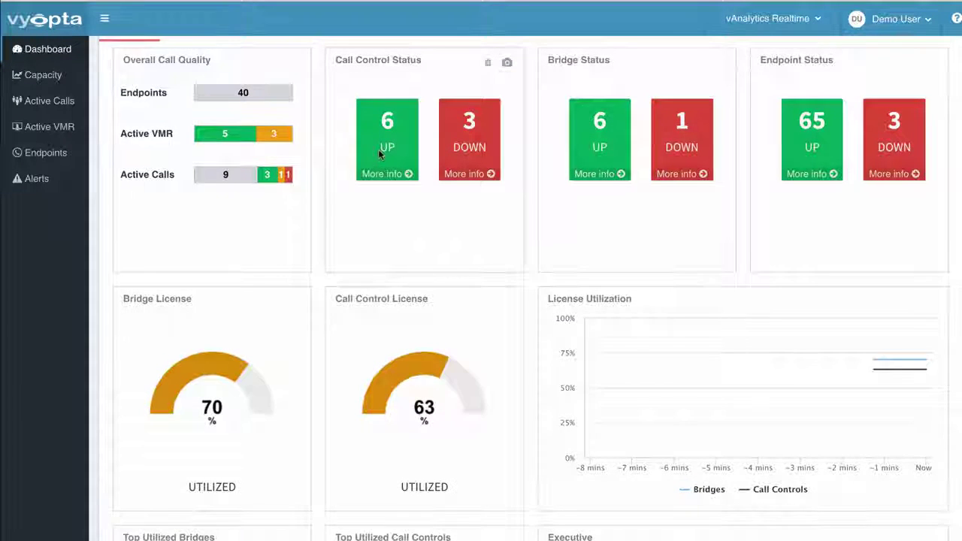
pyautogui.scroll(-1, 378, 149)
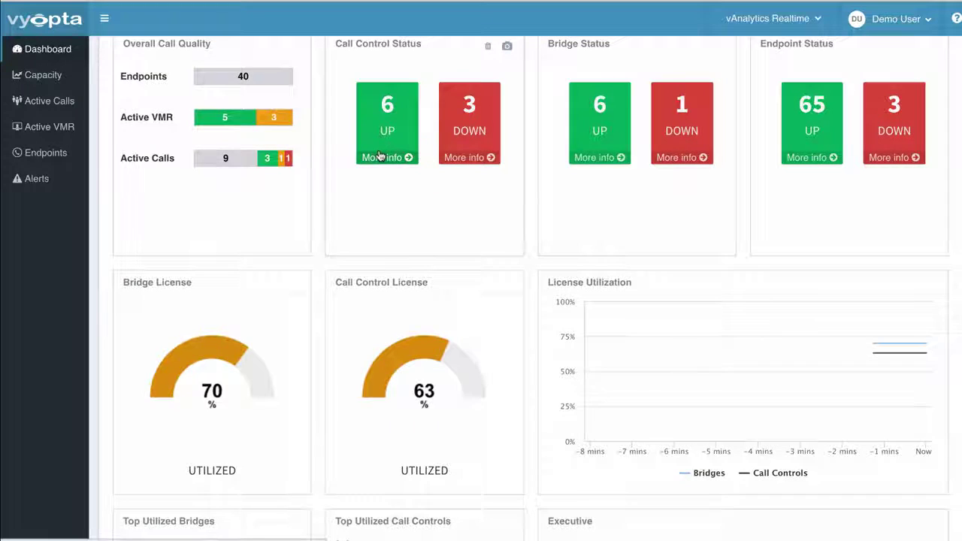
pyautogui.scroll(3, 378, 156)
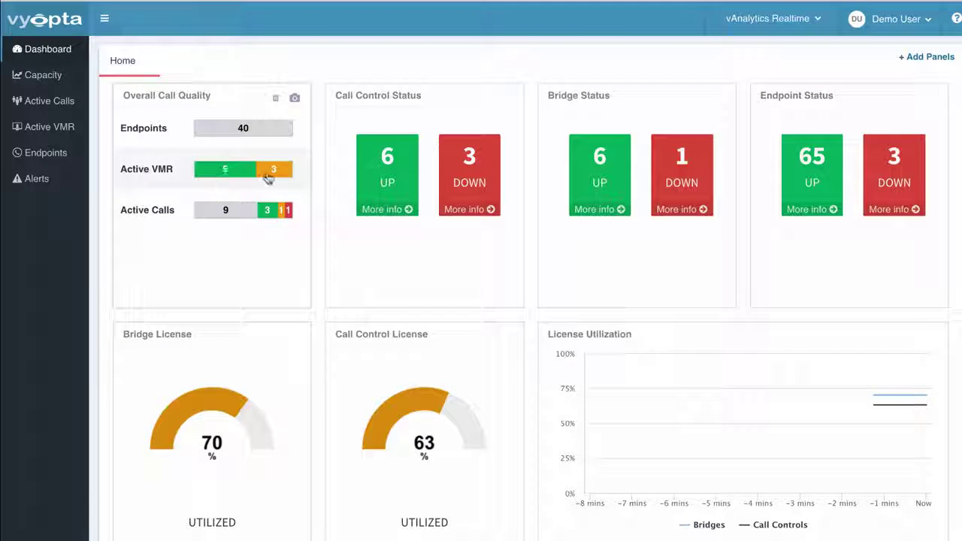
pyautogui.moveTo(276, 173)
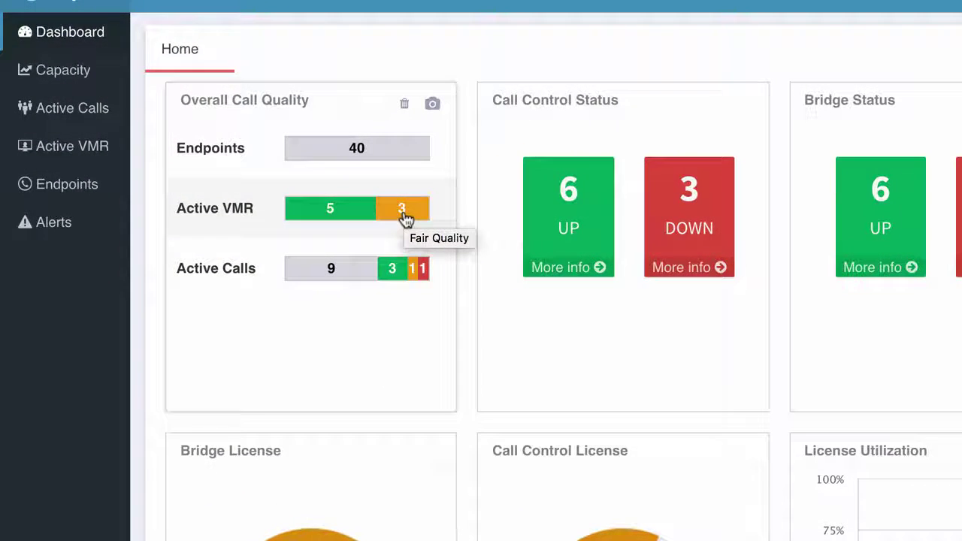
pyautogui.moveTo(424, 277)
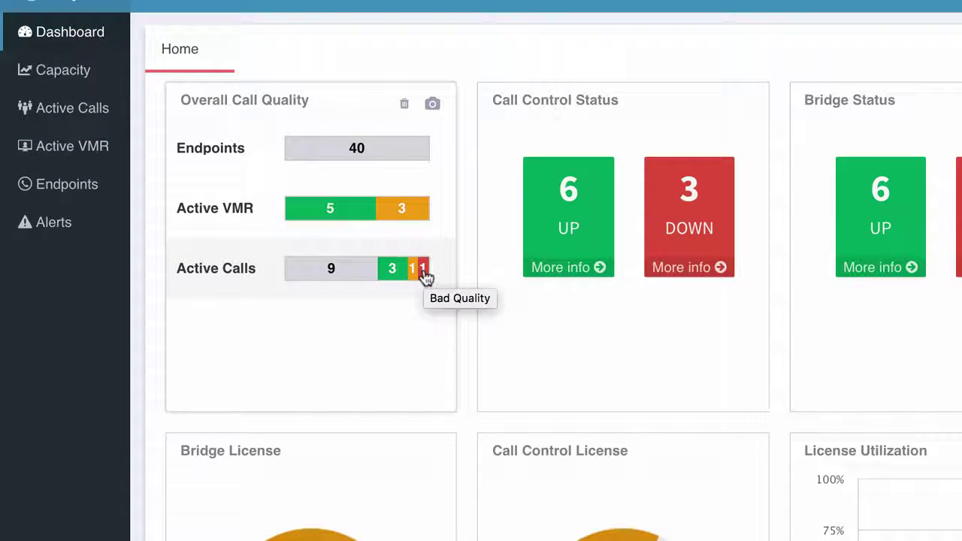
pyautogui.click(424, 274)
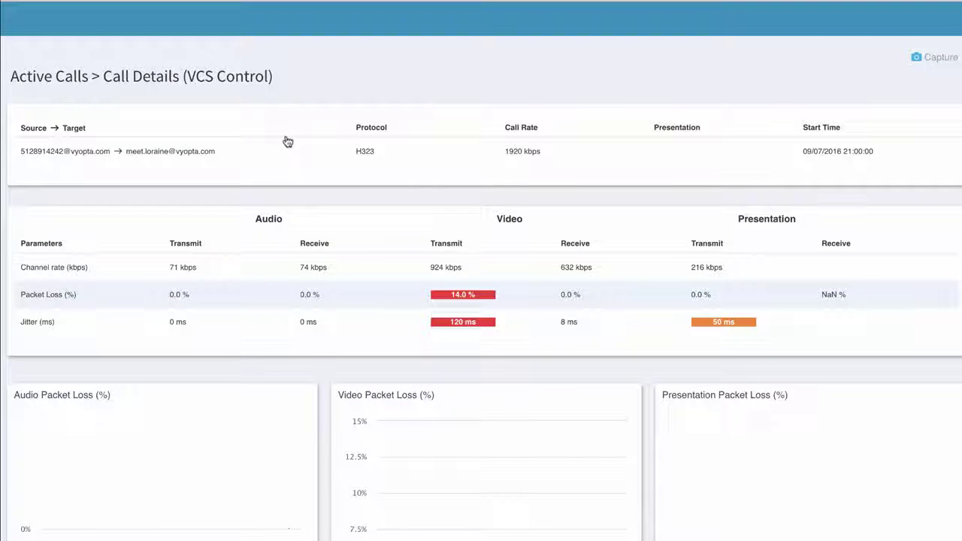
# Scroll the bad-quality call's details and capture them as a RealtimeCallQuality PNG.
pyautogui.scroll(-1, 288, 141)
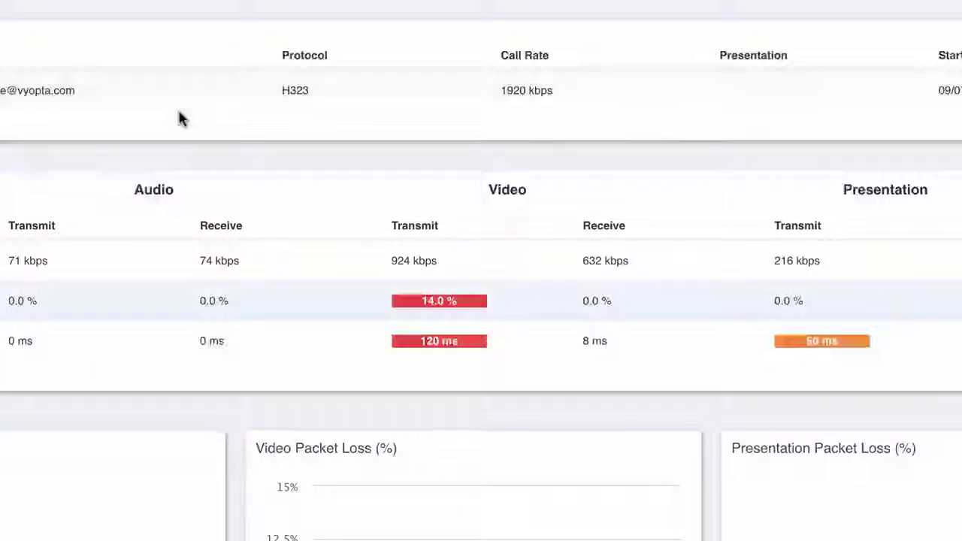
pyautogui.scroll(-1, 180, 118)
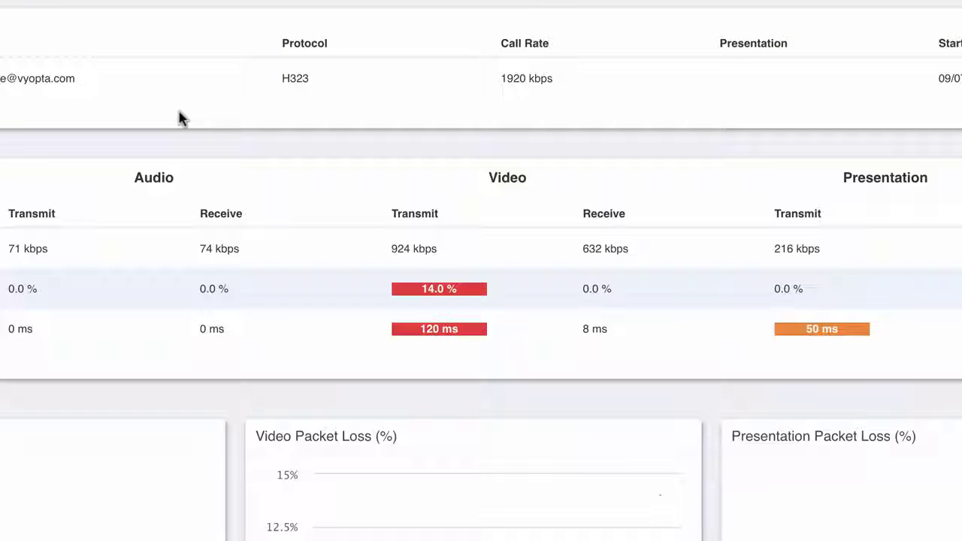
pyautogui.scroll(-3, 180, 118)
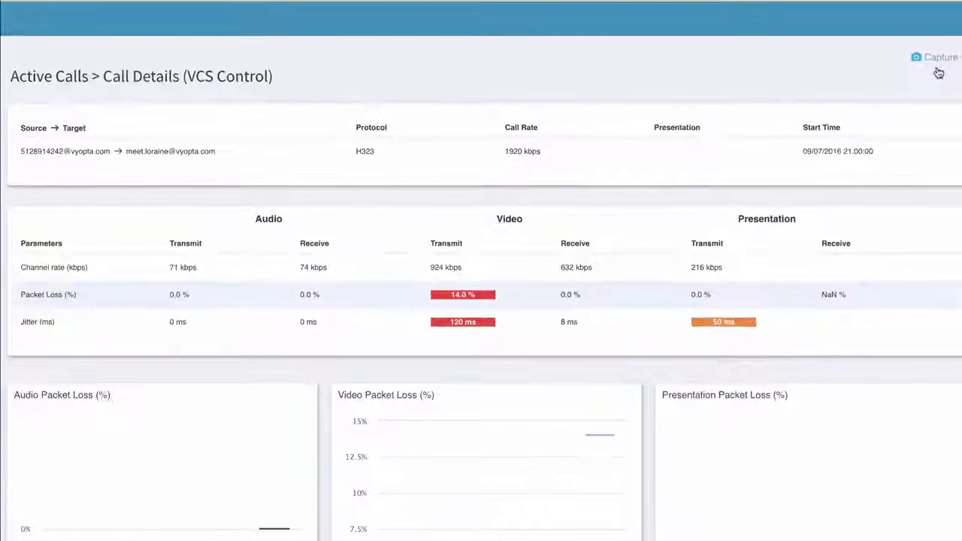
pyautogui.click(934, 60)
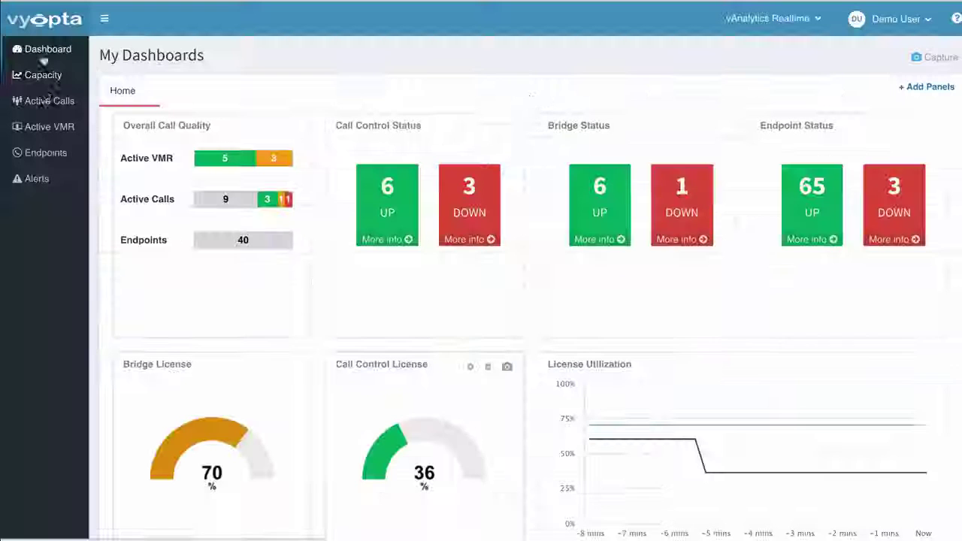
# Review the Endpoints status overview, then open the Alerts list.
pyautogui.click(43, 155)
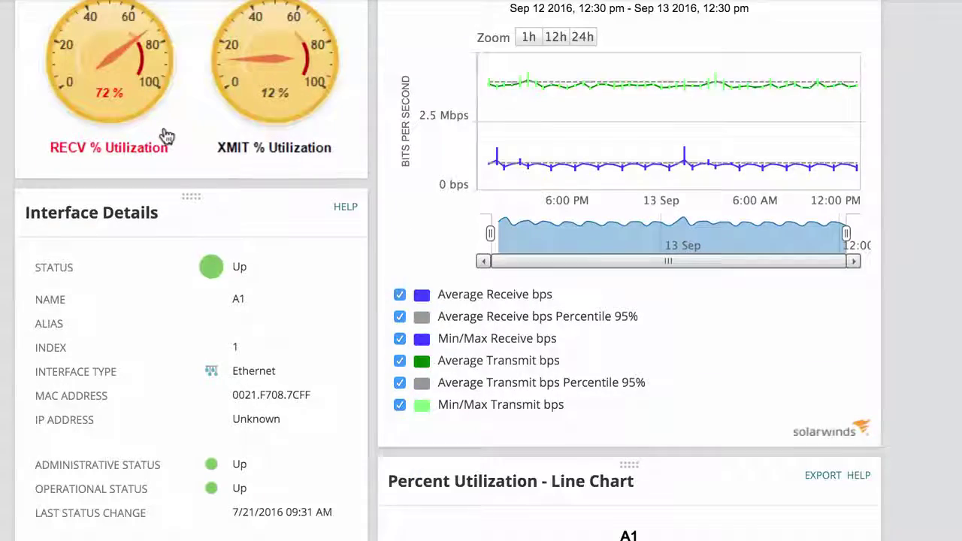
pyautogui.scroll(-3, 166, 136)
pyautogui.scroll(-5, 165, 129)
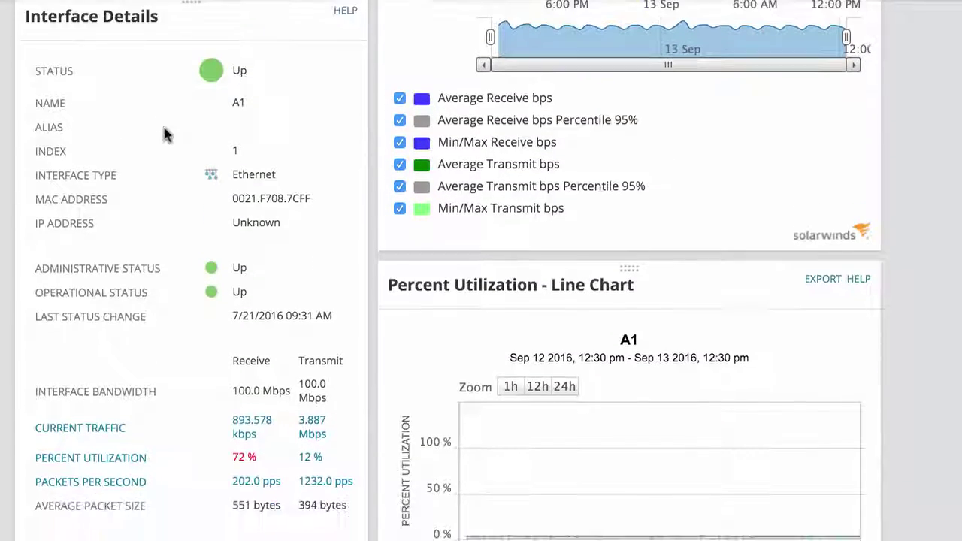
pyautogui.scroll(-8, 166, 135)
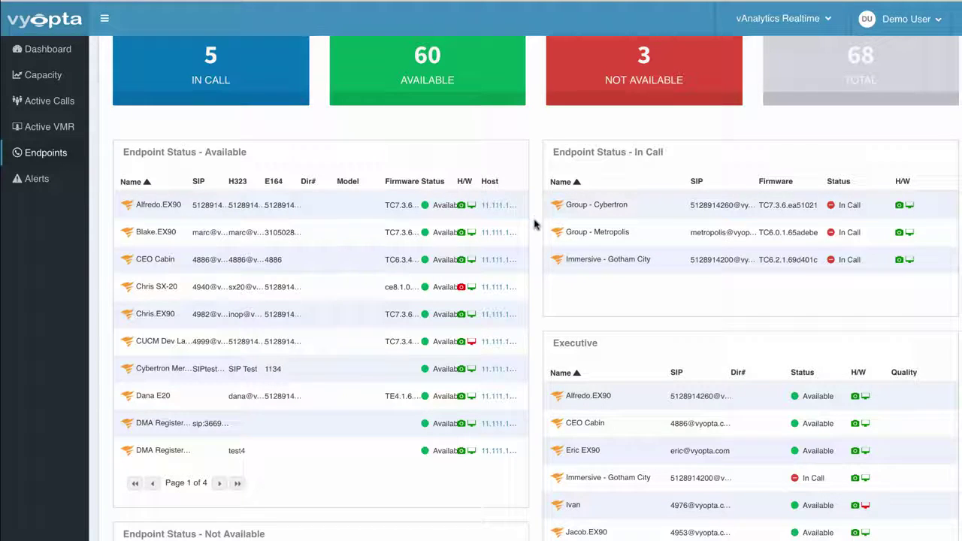
pyautogui.click(51, 176)
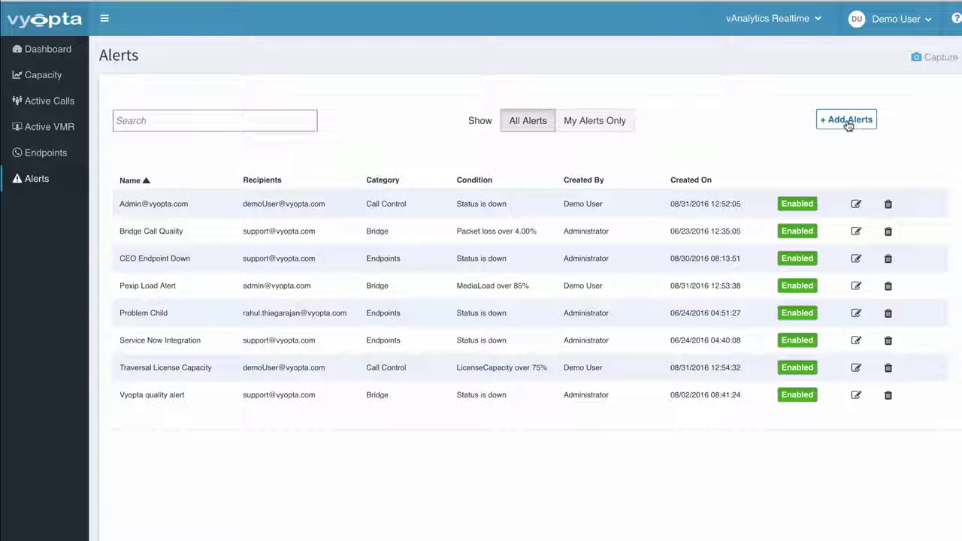
# Start a new Endpoints alert for bad quality covering all 40 devices.
pyautogui.click(847, 120)
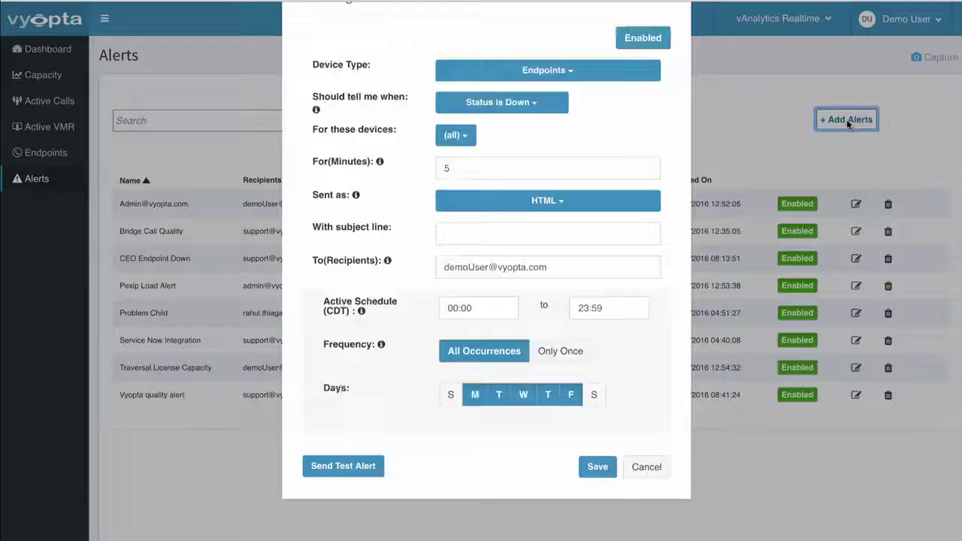
pyautogui.click(553, 114)
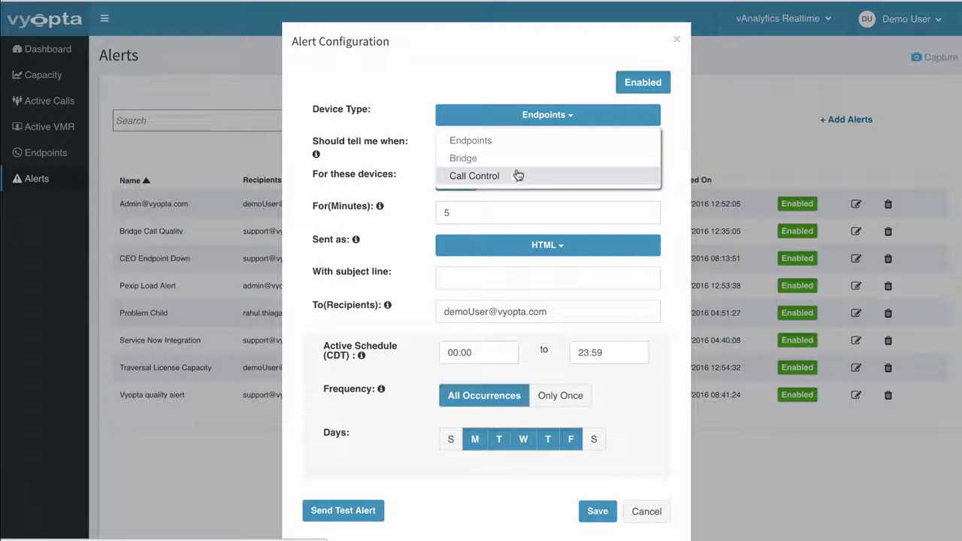
pyautogui.click(524, 141)
pyautogui.click(524, 146)
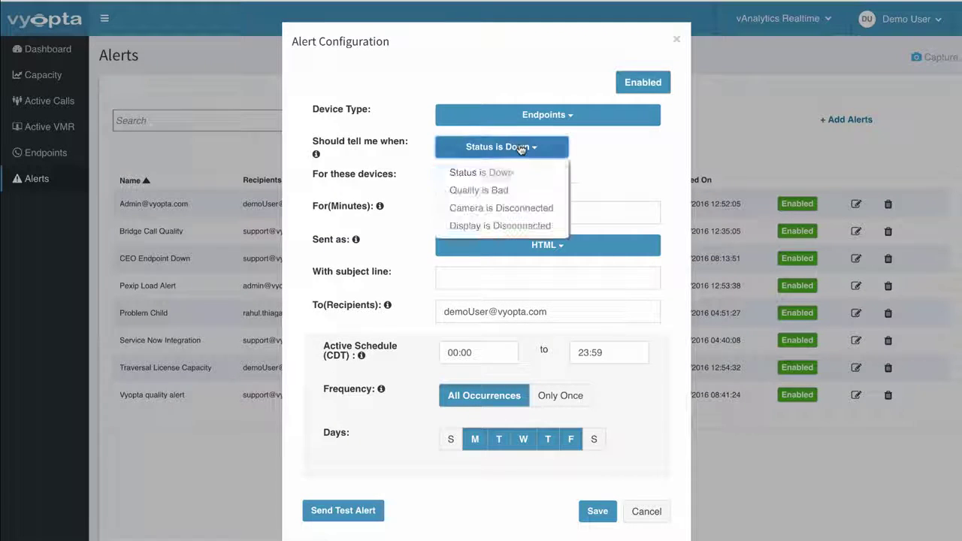
pyautogui.click(502, 191)
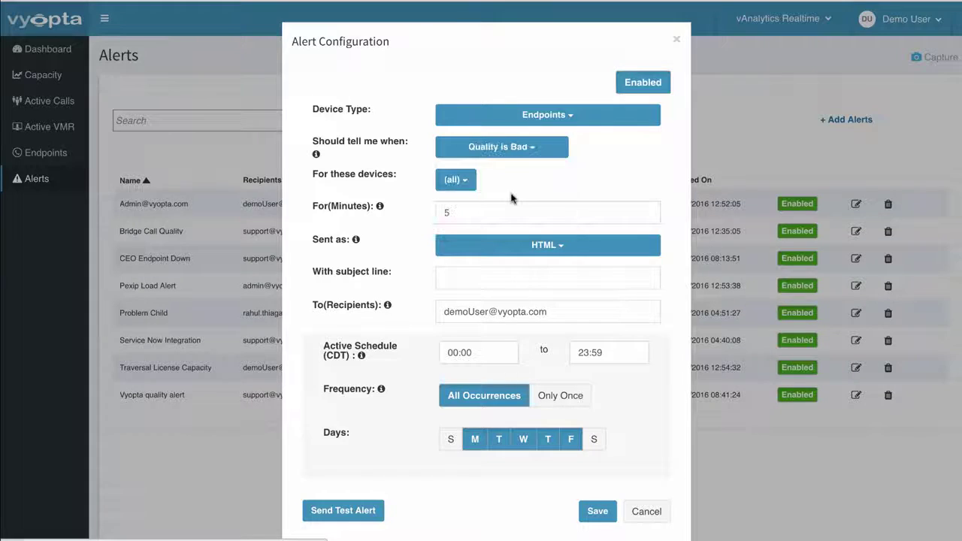
pyautogui.click(459, 185)
pyautogui.click(455, 203)
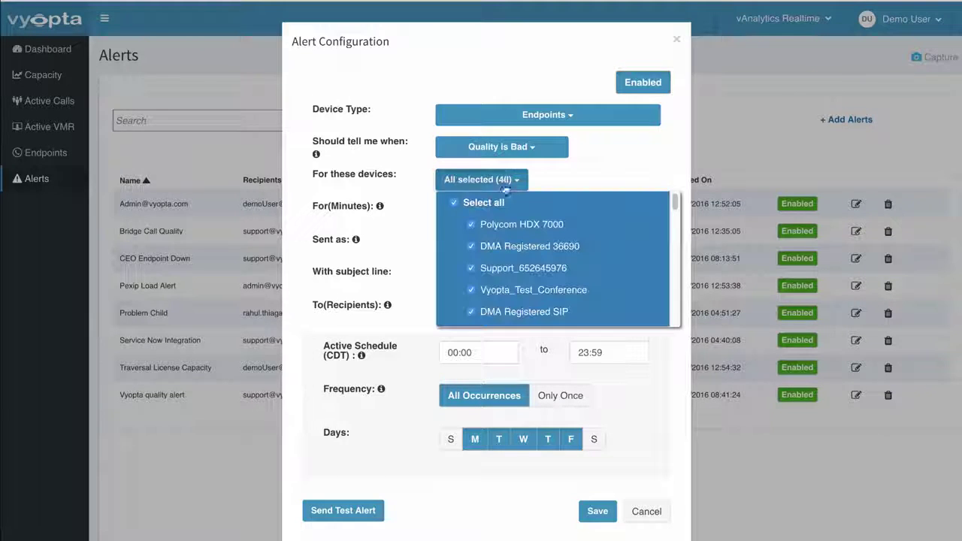
pyautogui.click(616, 165)
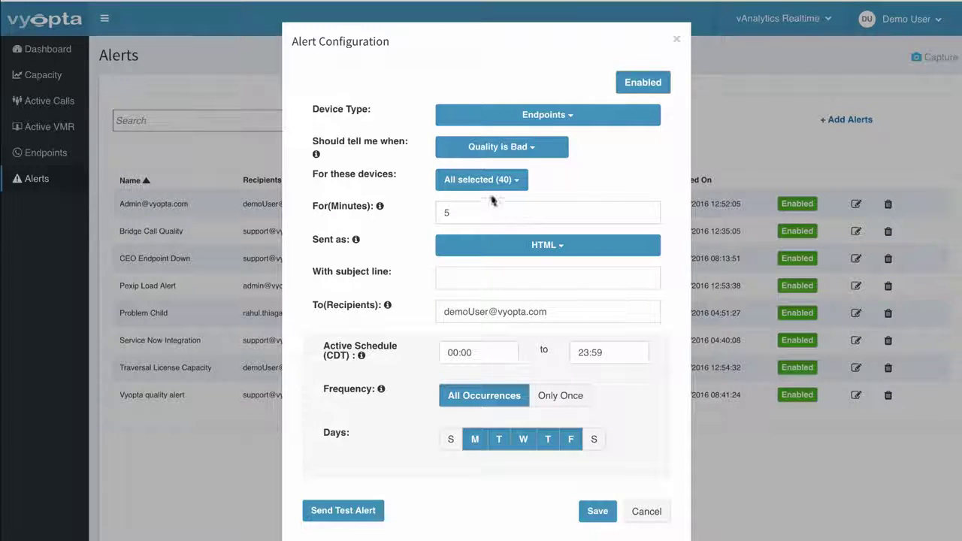
# Change the alert condition to Status is Down and clear the all-devices selection.
pyautogui.click(489, 147)
pyautogui.click(499, 170)
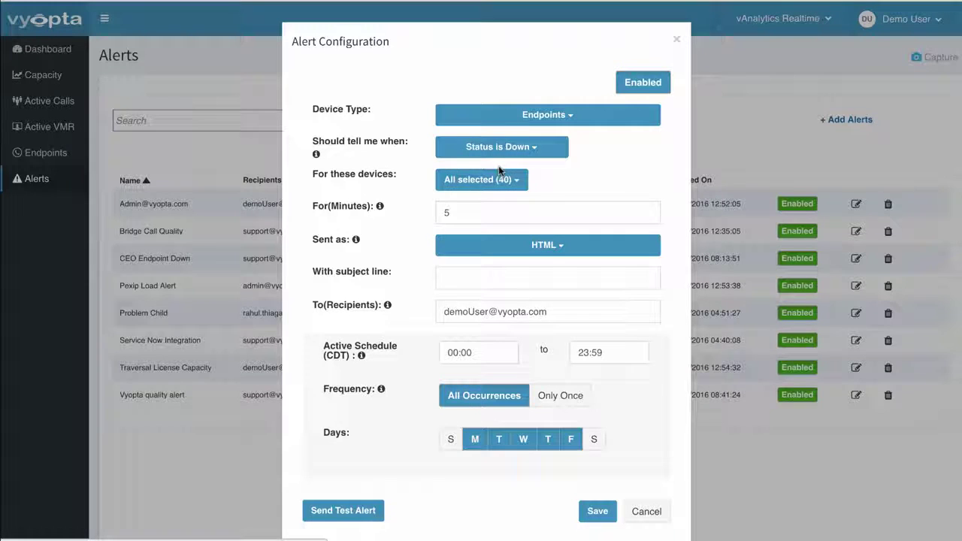
pyautogui.click(502, 180)
pyautogui.click(453, 202)
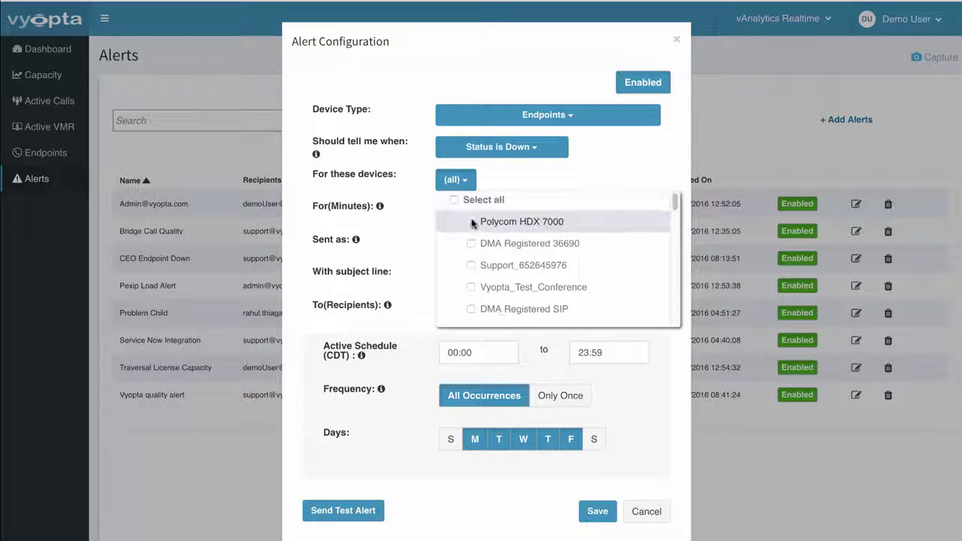
pyautogui.scroll(-3, 473, 222)
# Select CEO Cabin, FORTRESS OF SOLITUDE and one EX90 as the watched devices.
pyautogui.click(472, 266)
pyautogui.scroll(-1, 472, 267)
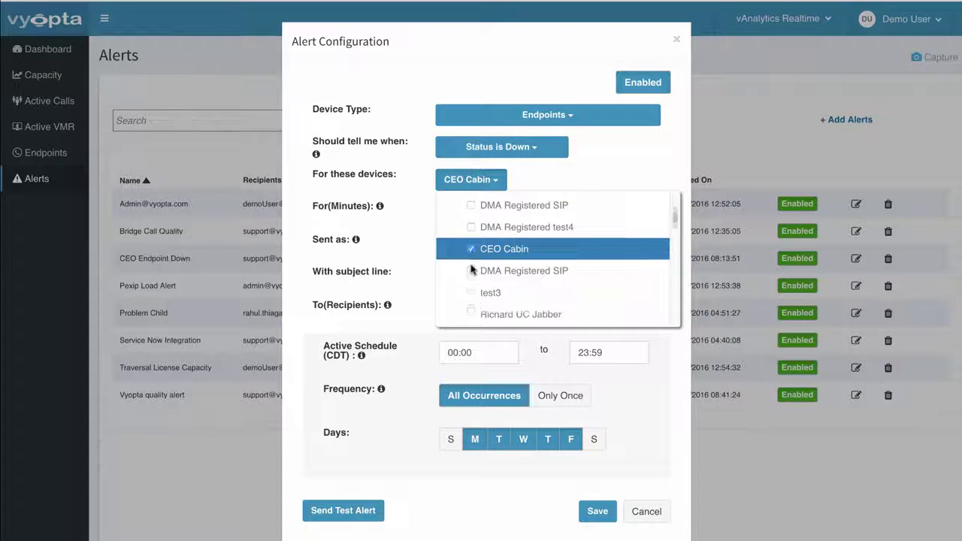
pyautogui.scroll(-5, 472, 269)
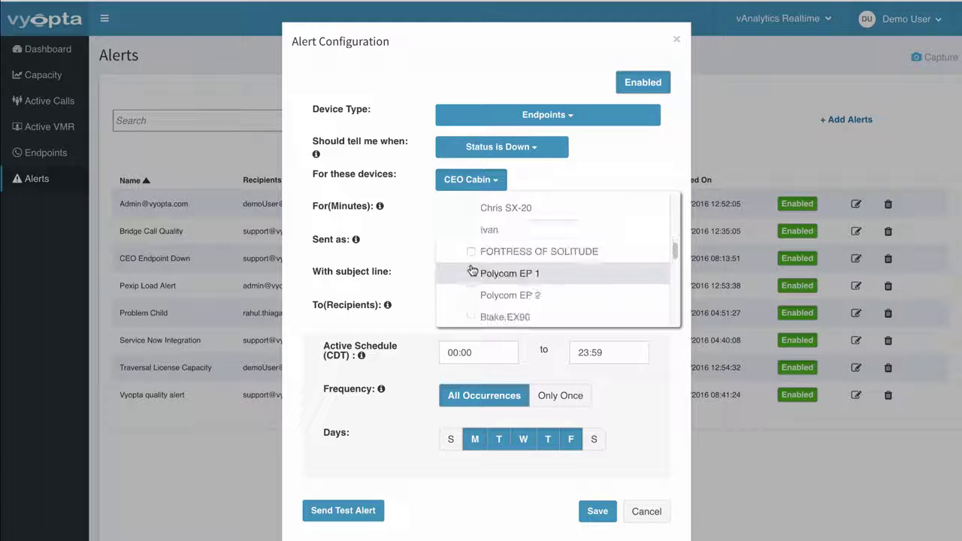
pyautogui.scroll(-1, 472, 270)
pyautogui.click(472, 232)
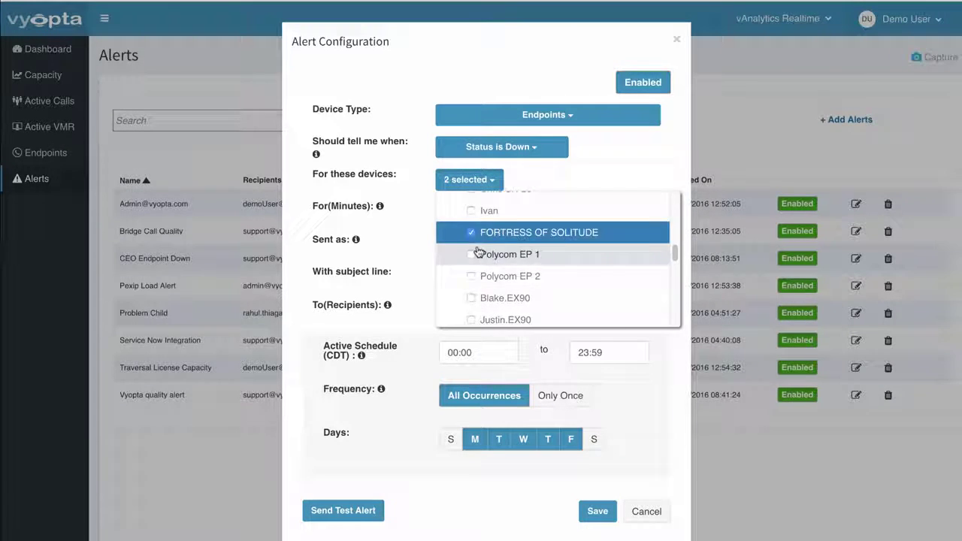
pyautogui.scroll(-5, 477, 252)
pyautogui.click(481, 303)
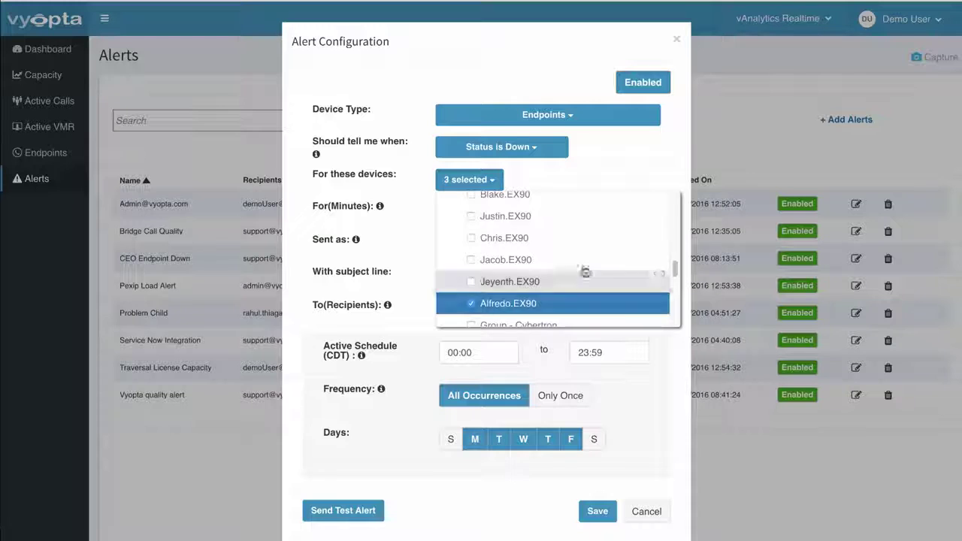
pyautogui.click(679, 159)
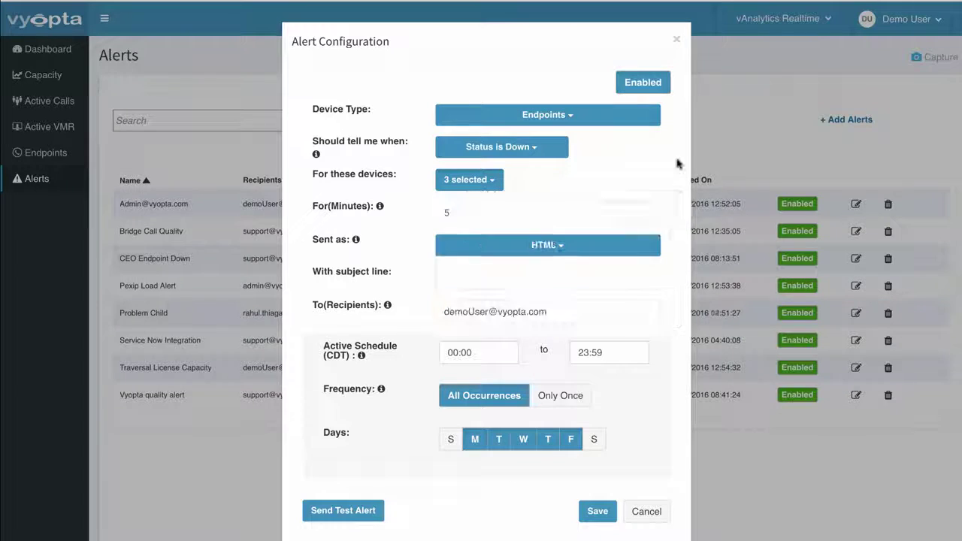
pyautogui.click(448, 213)
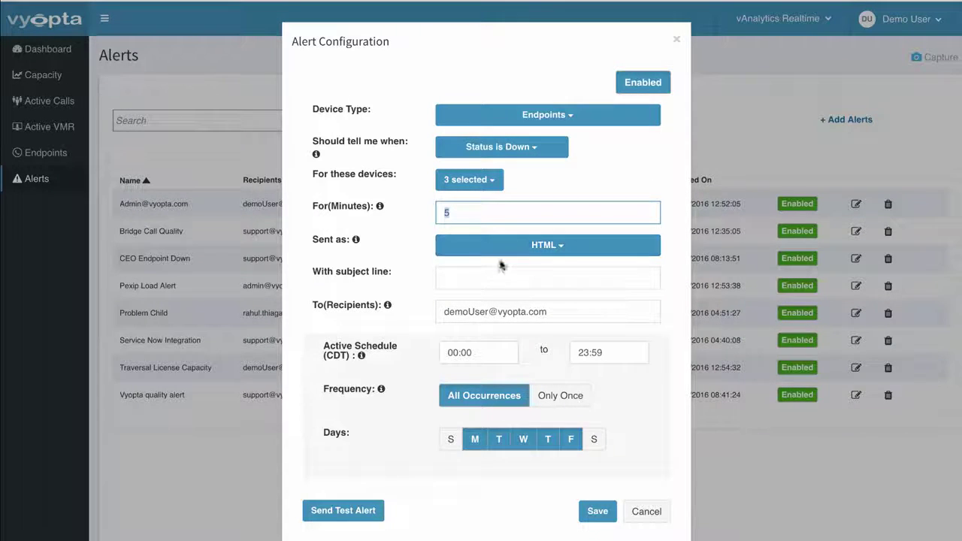
# Switch the alert to Bridge devices with the License Capacity is Over condition.
pyautogui.click(526, 146)
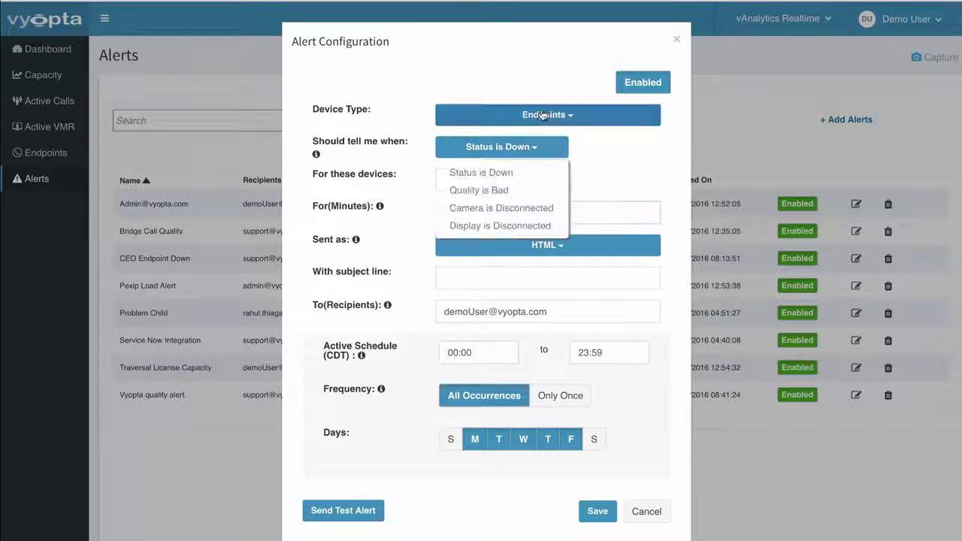
pyautogui.click(511, 117)
pyautogui.click(462, 158)
pyautogui.click(502, 147)
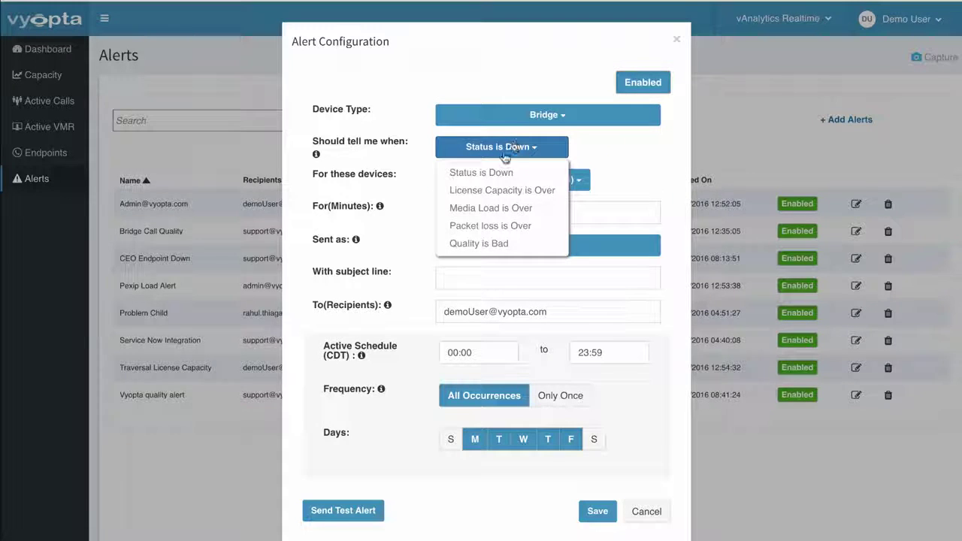
pyautogui.click(496, 192)
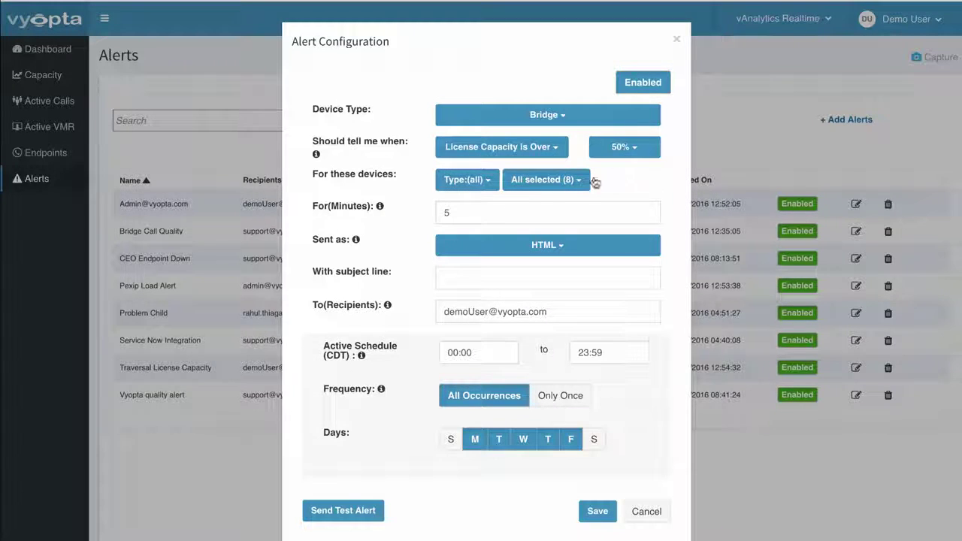
# Send the alert as HTML - Custom with the text '#priority low'.
pyautogui.click(486, 254)
pyautogui.click(486, 305)
pyautogui.click(481, 285)
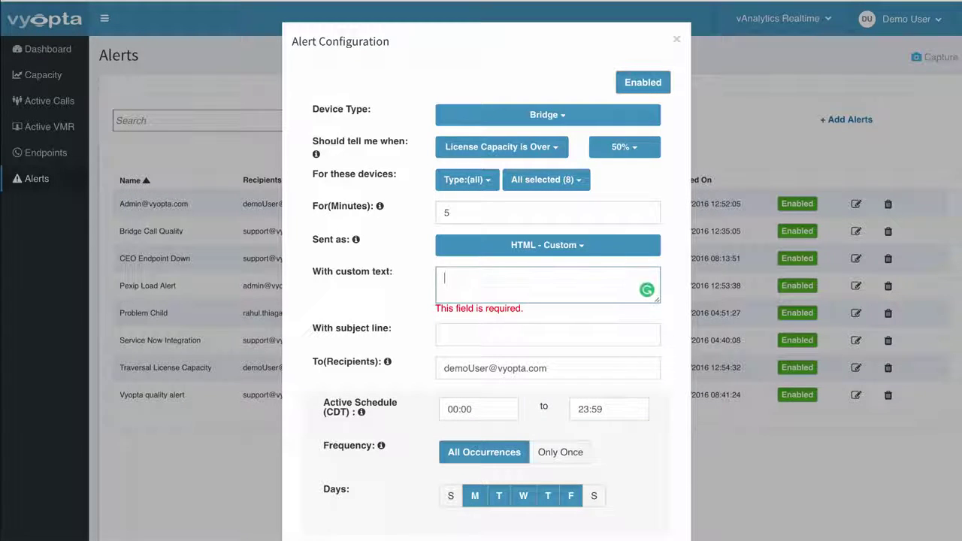
pyautogui.write('#priori')
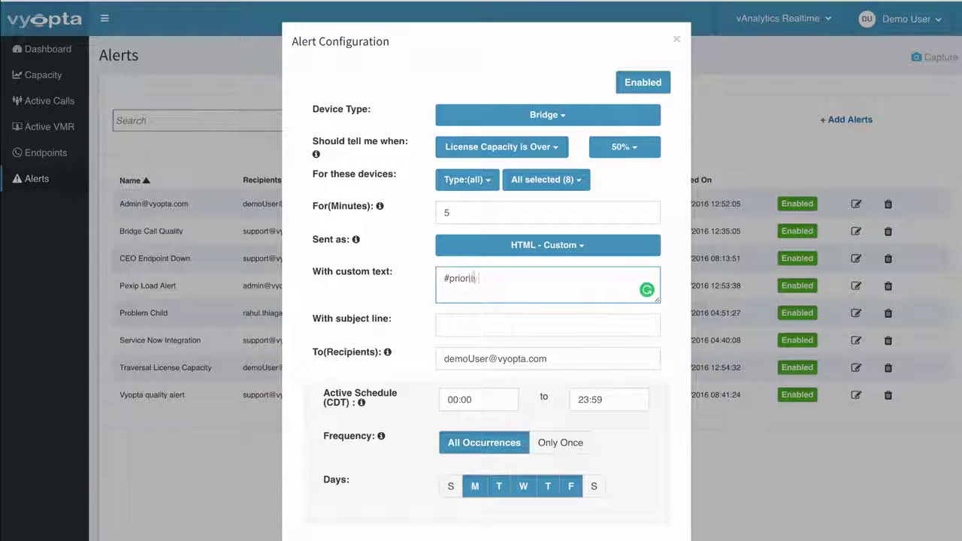
pyautogui.write('ty low')
pyautogui.click(547, 325)
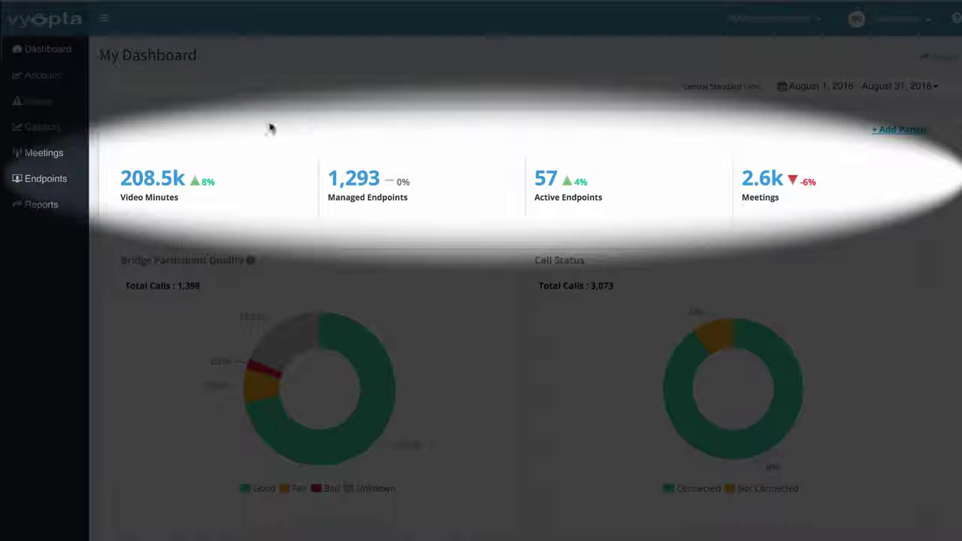
pyautogui.moveTo(147, 199)
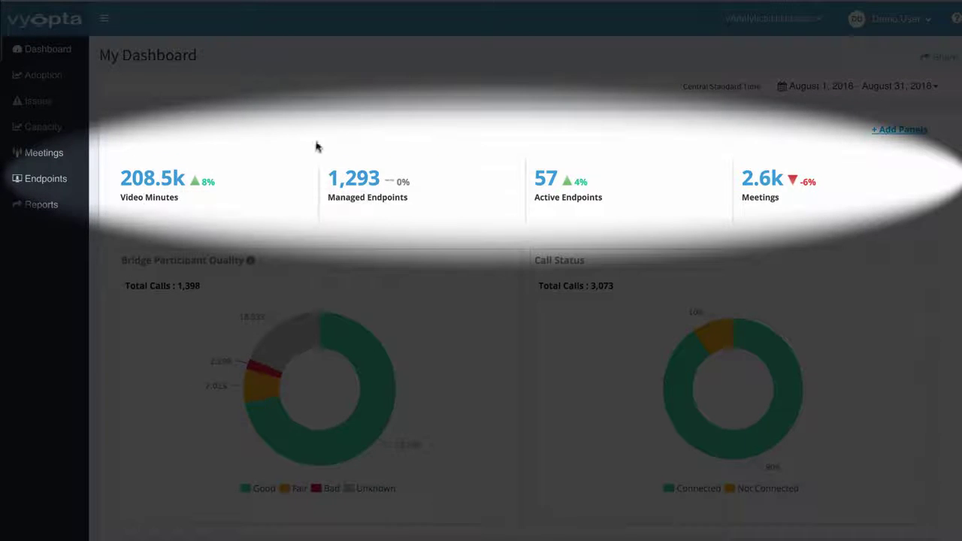
pyautogui.moveTo(389, 198)
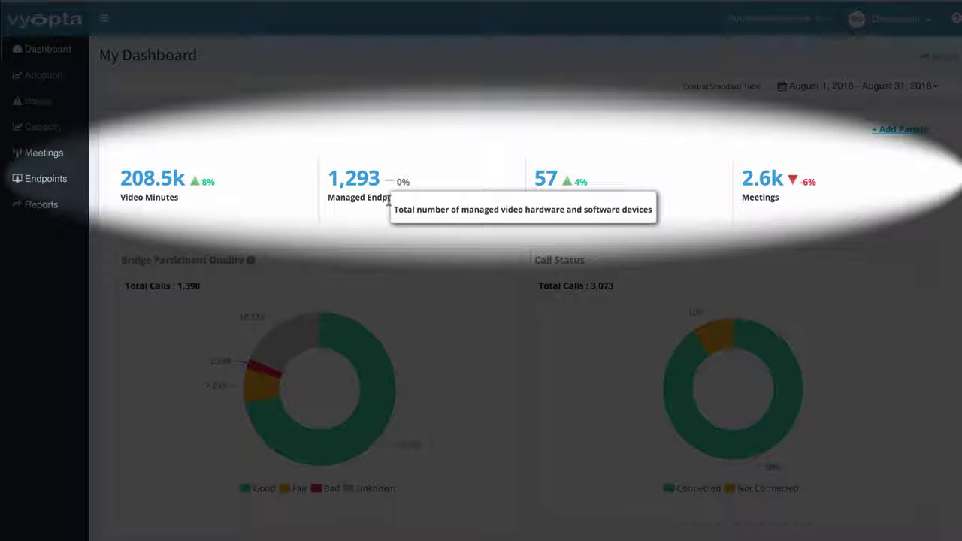
pyautogui.moveTo(590, 200)
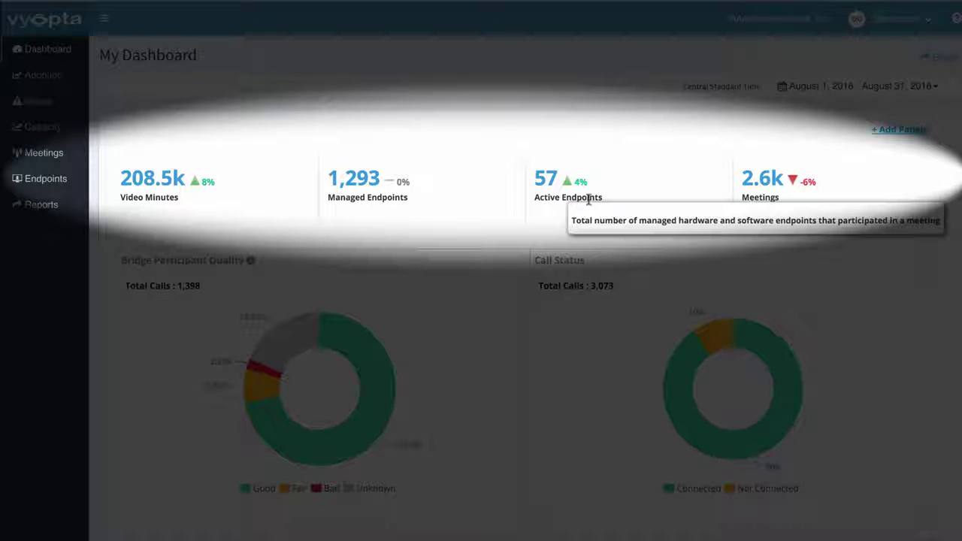
pyautogui.moveTo(759, 197)
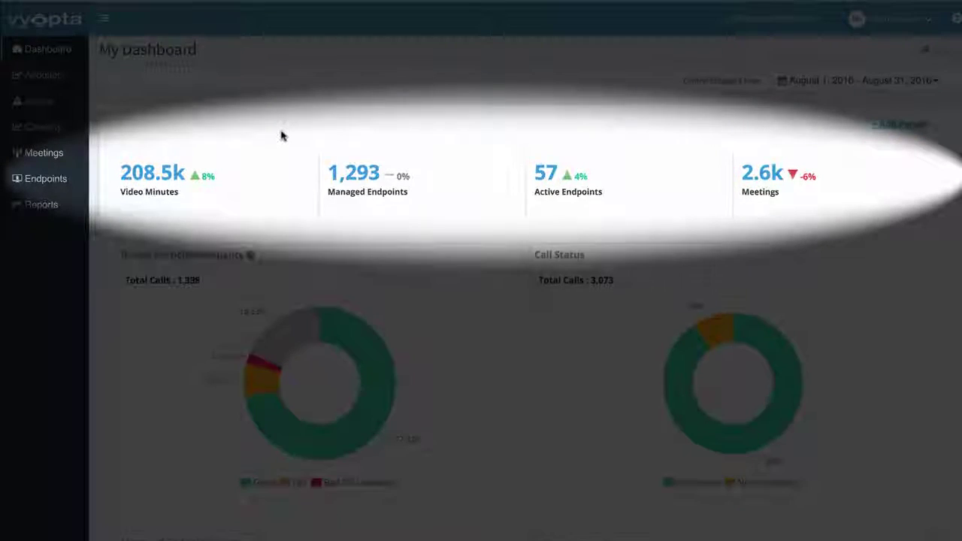
pyautogui.scroll(-1, 282, 136)
# Drag the Meeting Activity widget up next to Bridge Participant Quality.
pyautogui.scroll(-1, 282, 136)
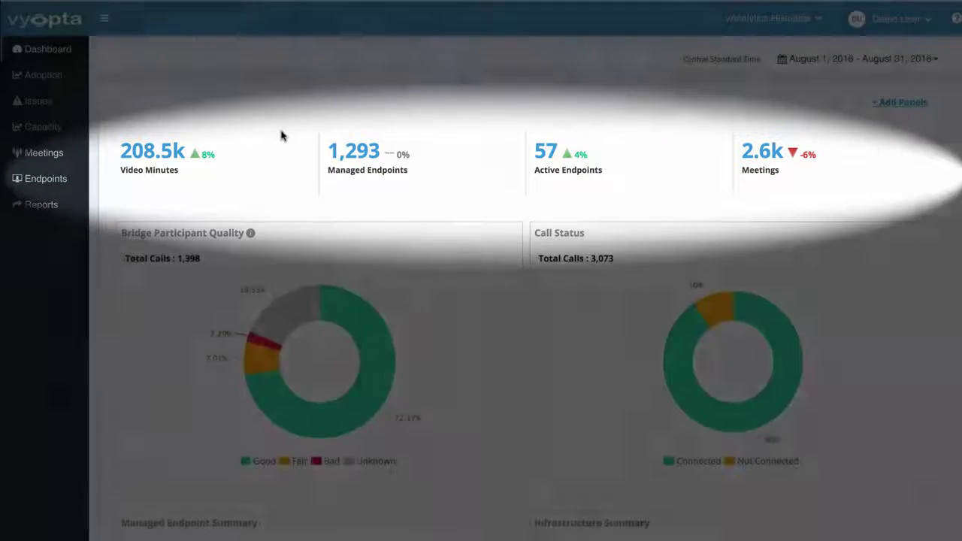
pyautogui.scroll(-1, 282, 136)
pyautogui.scroll(-3, 282, 136)
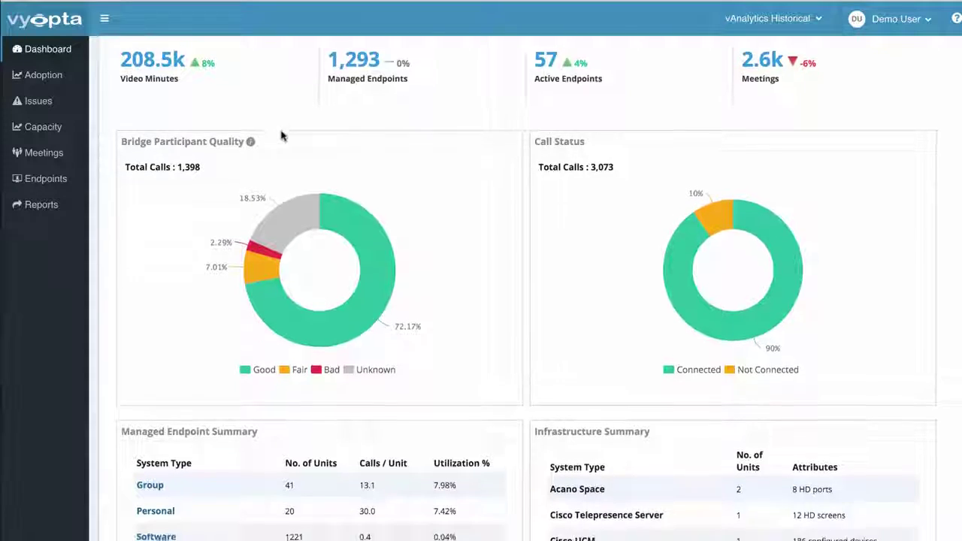
pyautogui.scroll(-2, 282, 136)
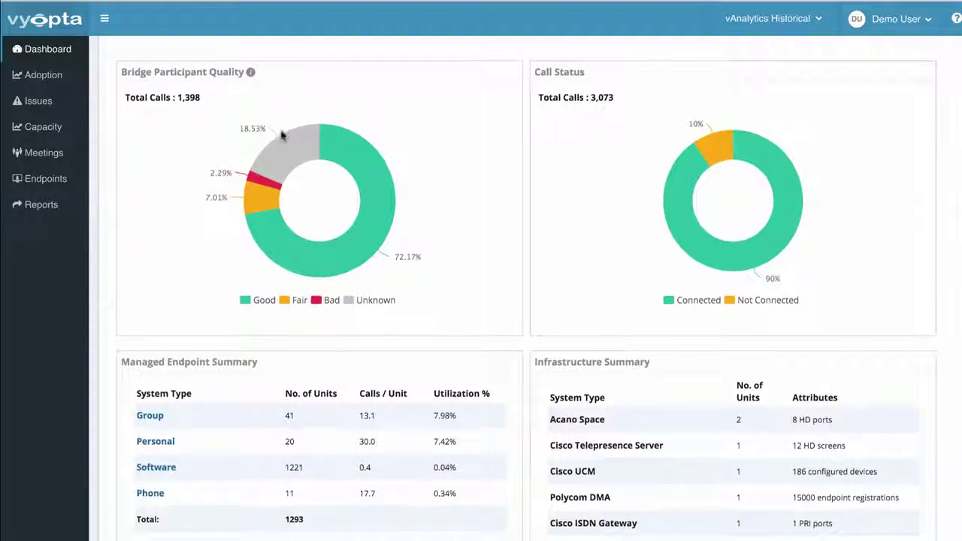
pyautogui.scroll(-4, 282, 136)
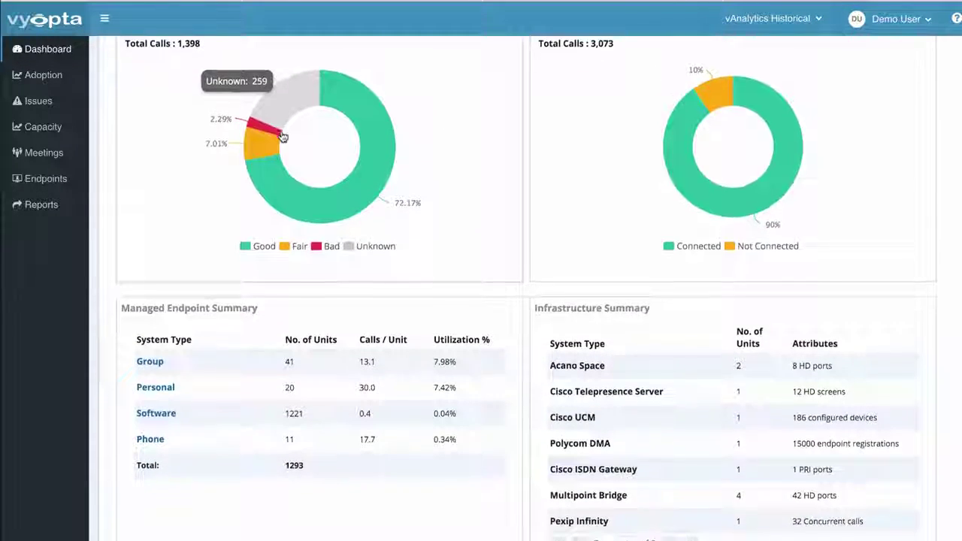
pyautogui.scroll(-4, 282, 136)
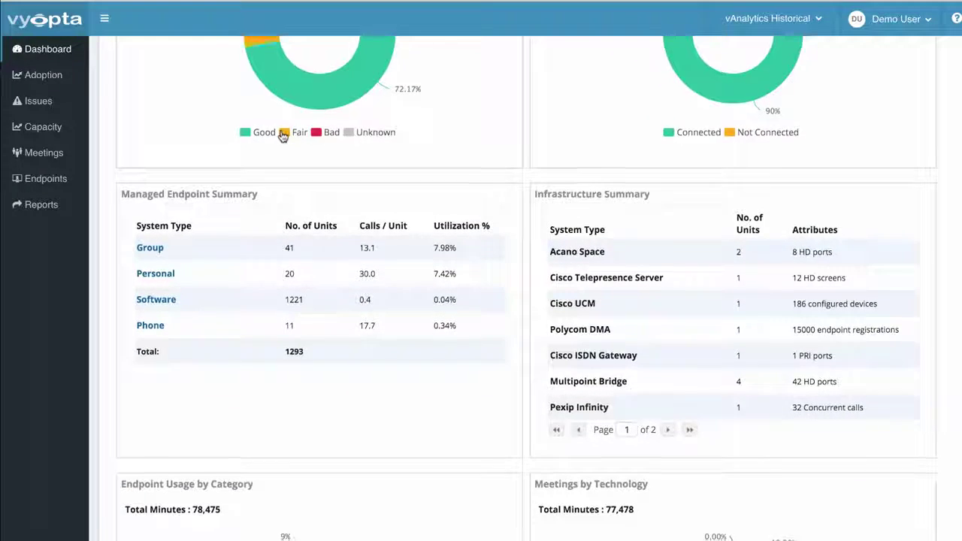
pyautogui.scroll(-5, 282, 136)
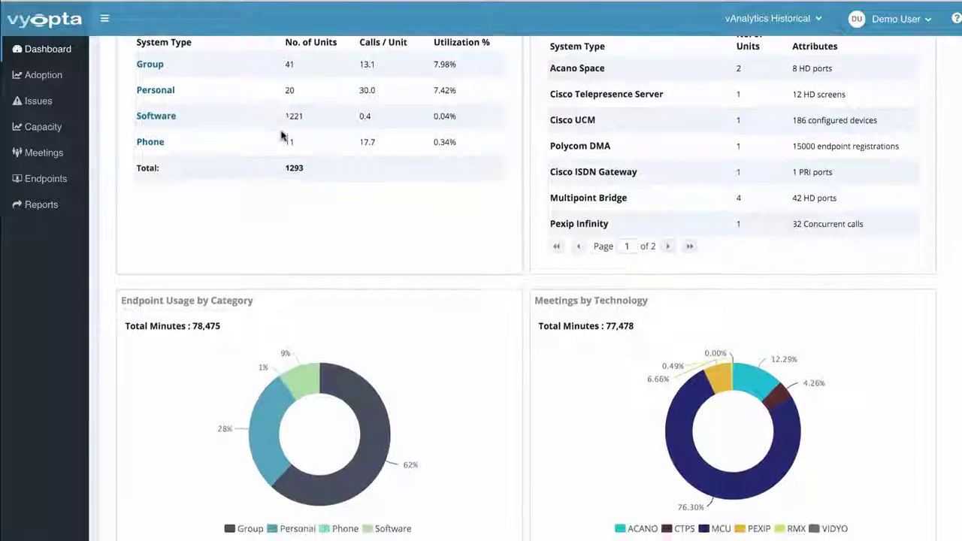
pyautogui.scroll(-1, 282, 136)
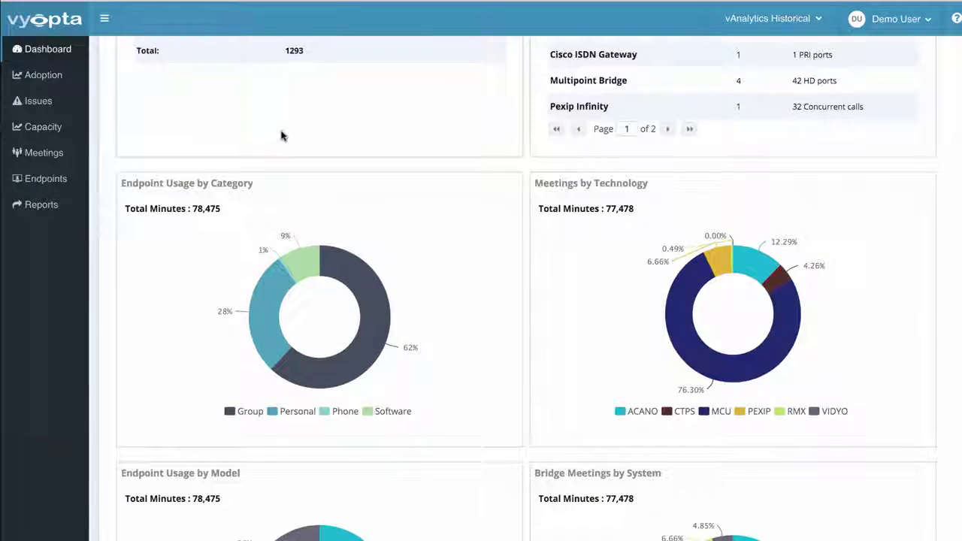
pyautogui.scroll(-5, 282, 136)
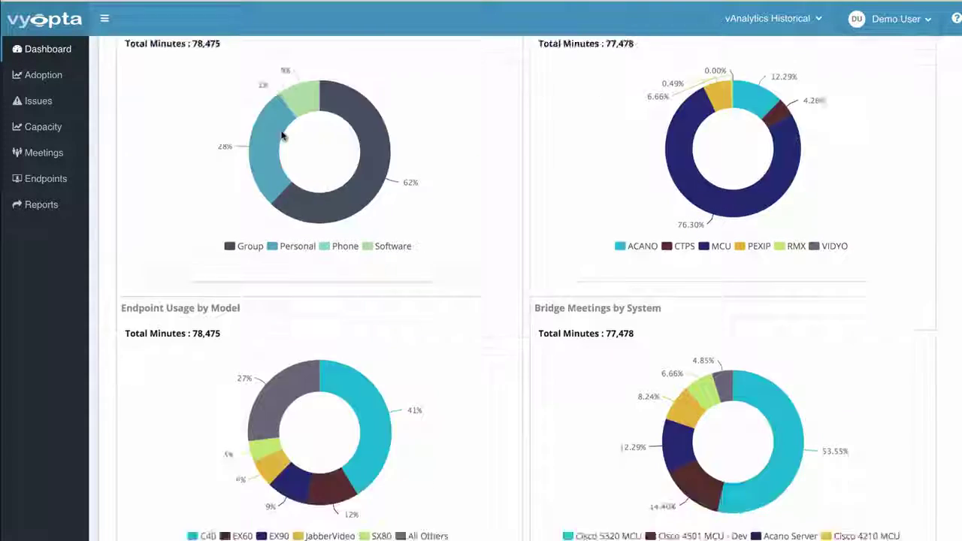
pyautogui.scroll(-12, 282, 136)
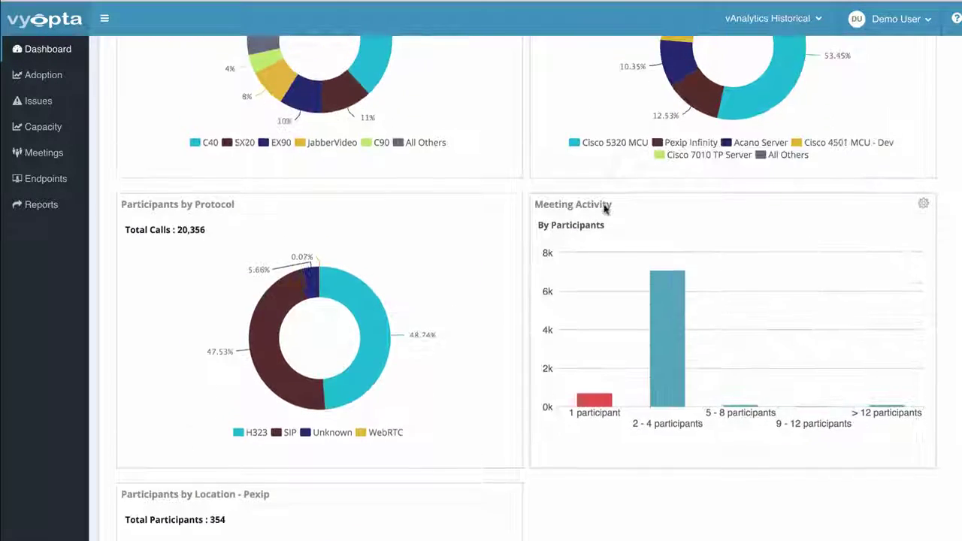
pyautogui.scroll(-1, 612, 206)
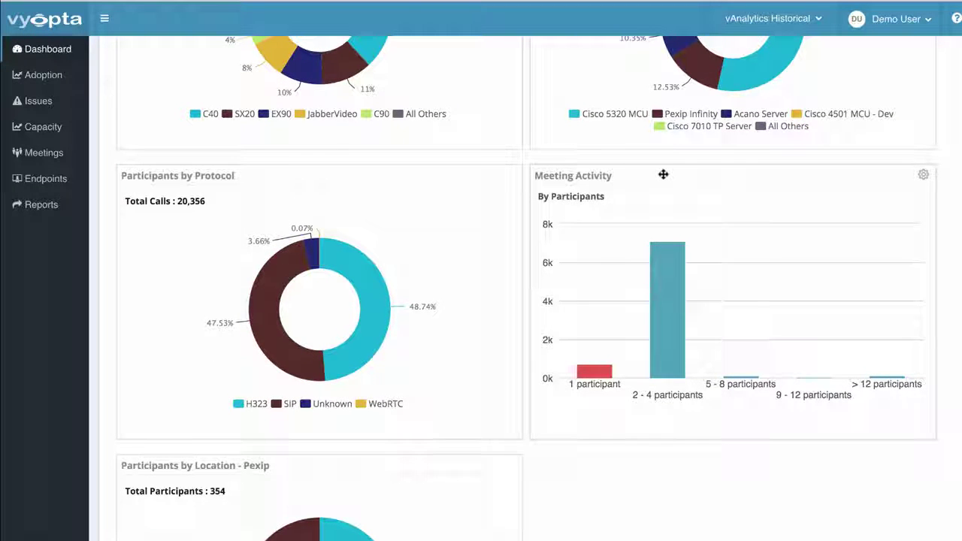
pyautogui.moveTo(666, 174)
pyautogui.mouseDown()
pyautogui.moveTo(648, 73)
pyautogui.moveTo(666, 17)
pyautogui.moveTo(675, 171)
pyautogui.mouseUp()
pyautogui.scroll(1, 674, 174)
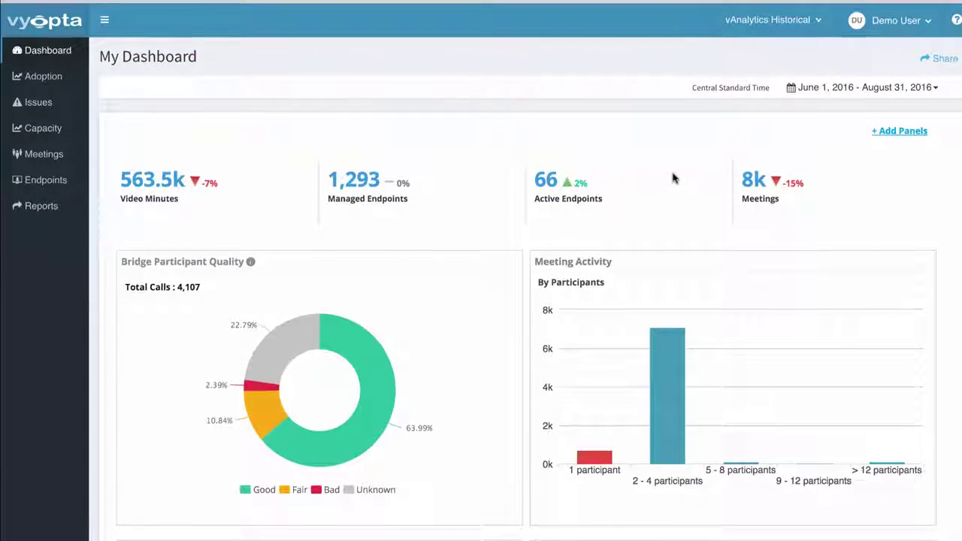
# Schedule the dashboard share weekly on Mondays only, with a new subject starting 'My Das', and send it.
pyautogui.click(939, 51)
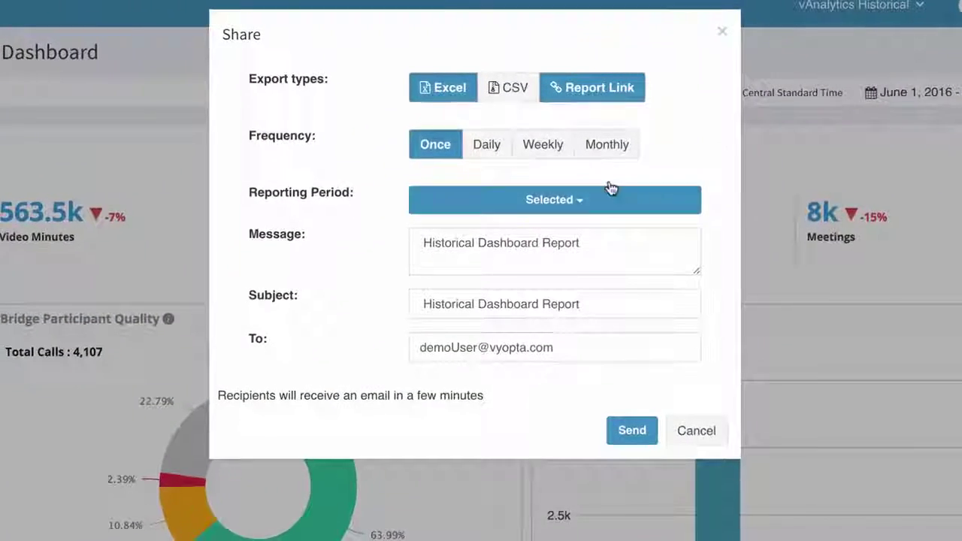
pyautogui.click(538, 129)
pyautogui.click(488, 204)
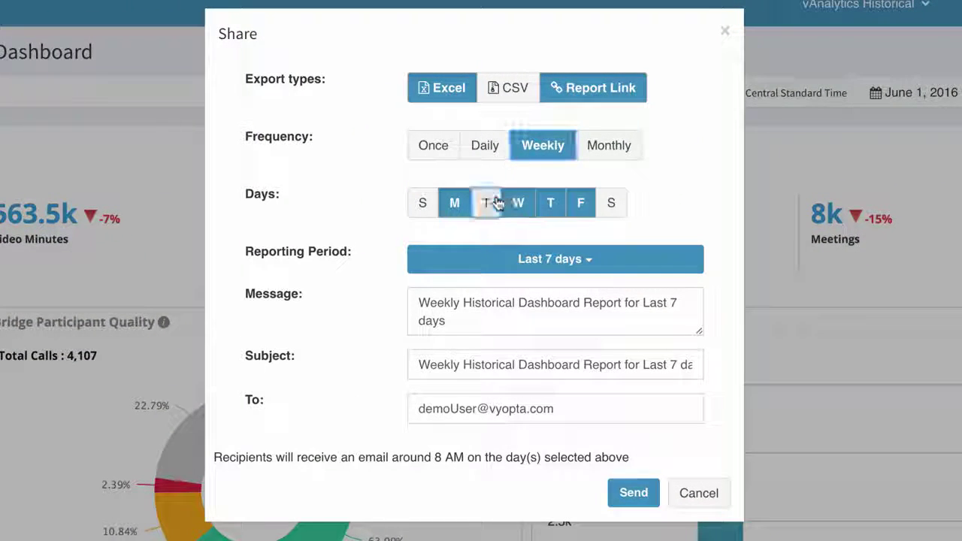
pyautogui.click(518, 203)
pyautogui.click(550, 202)
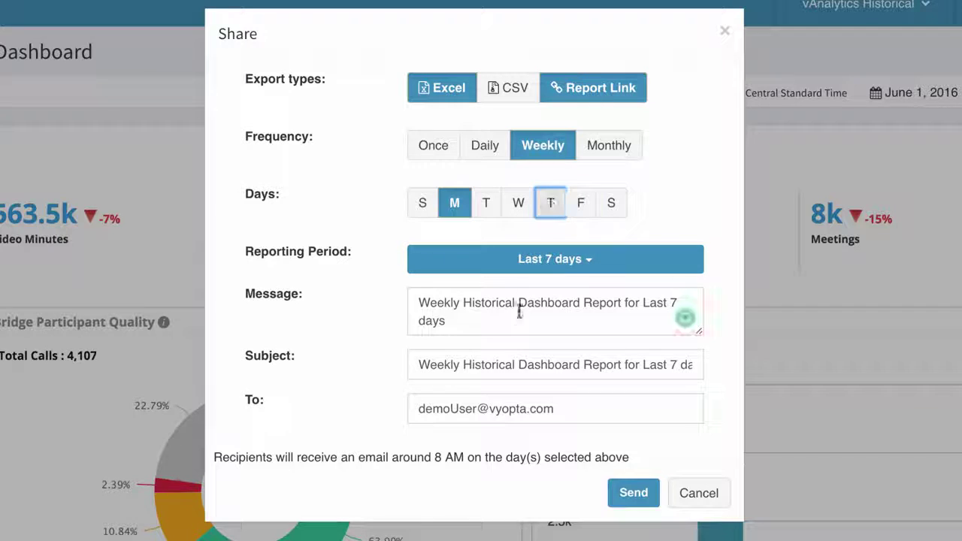
pyautogui.moveTo(418, 366); pyautogui.dragTo(765, 363)
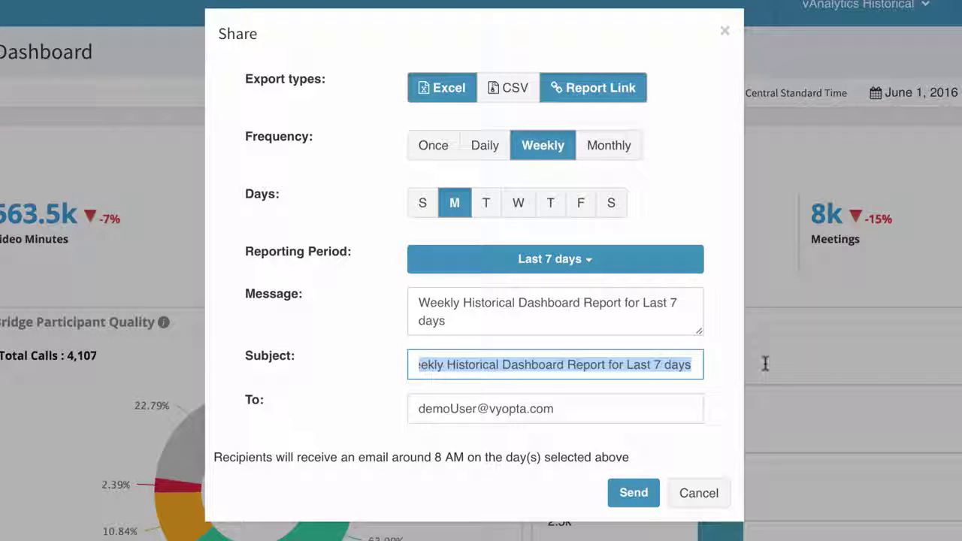
pyautogui.write('My Dash')
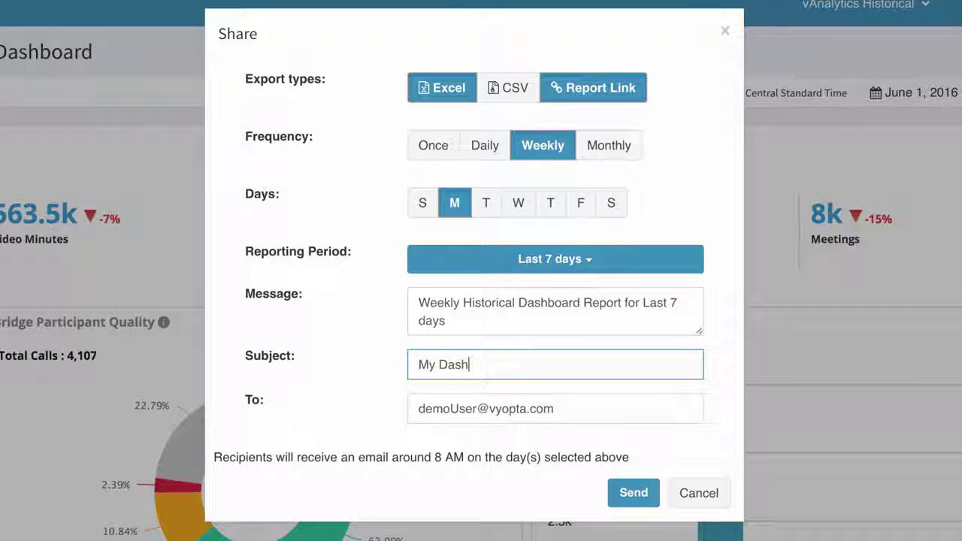
pyautogui.click(650, 493)
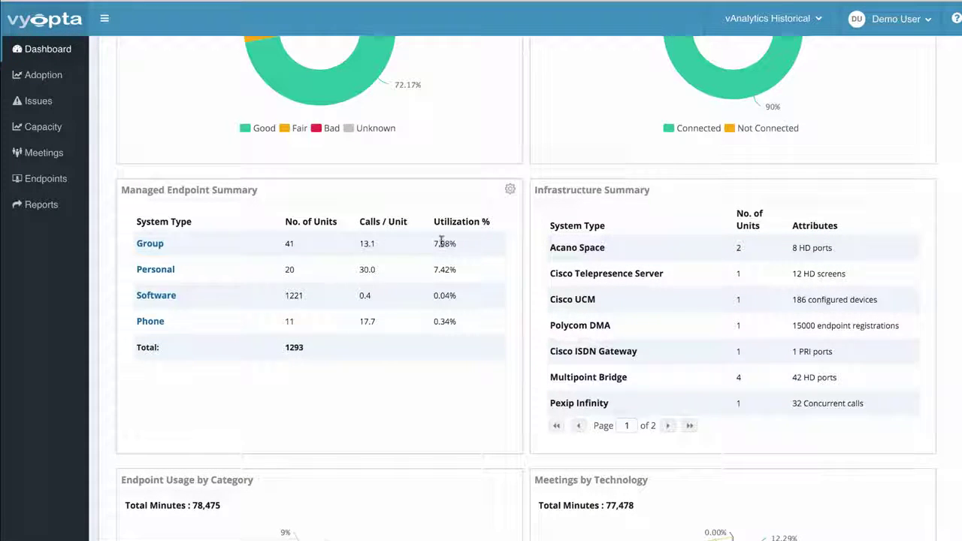
# Review the Managed Endpoint Summary panel's hours and days parameters and confirm them unchanged.
pyautogui.click(510, 188)
pyautogui.click(529, 213)
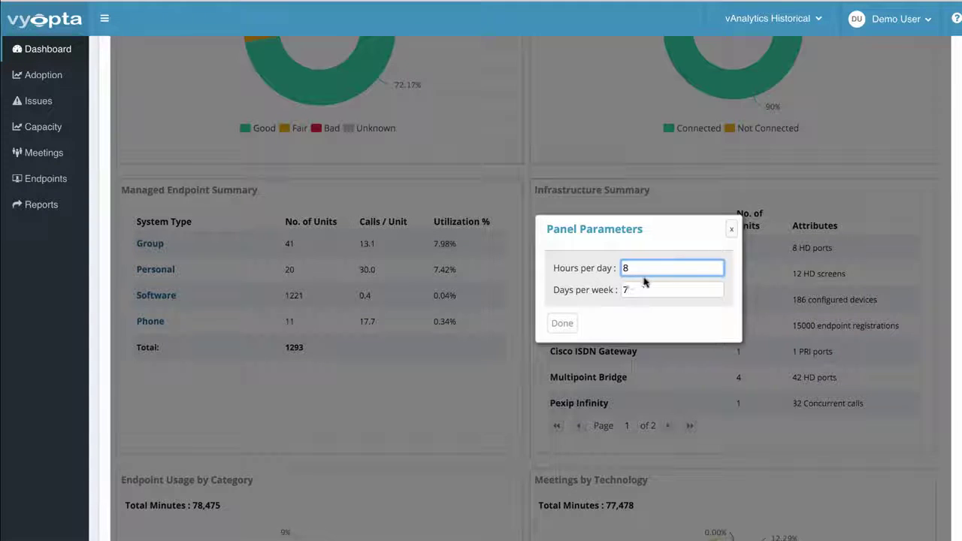
pyautogui.click(579, 323)
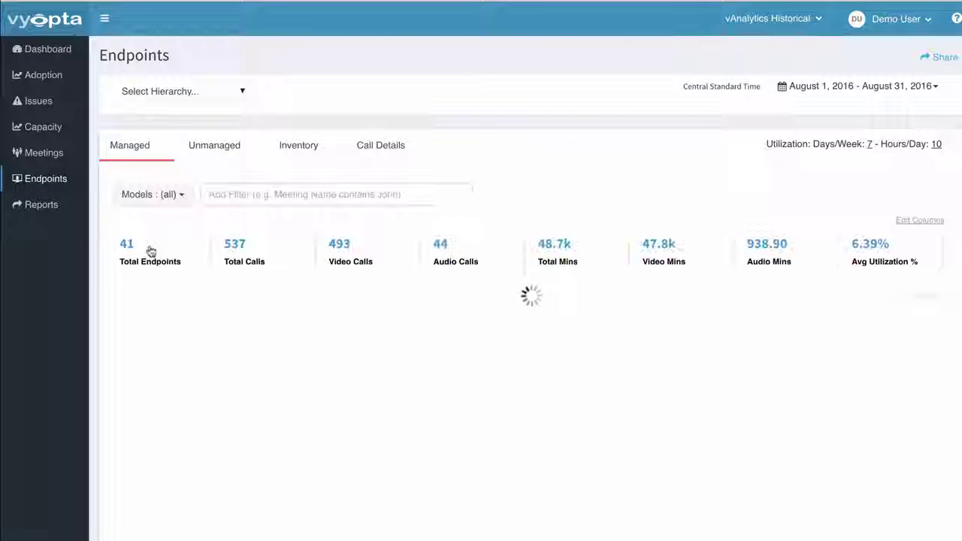
# Scroll down the endpoint summary, then go to the Adoption page.
pyautogui.scroll(-1, 151, 250)
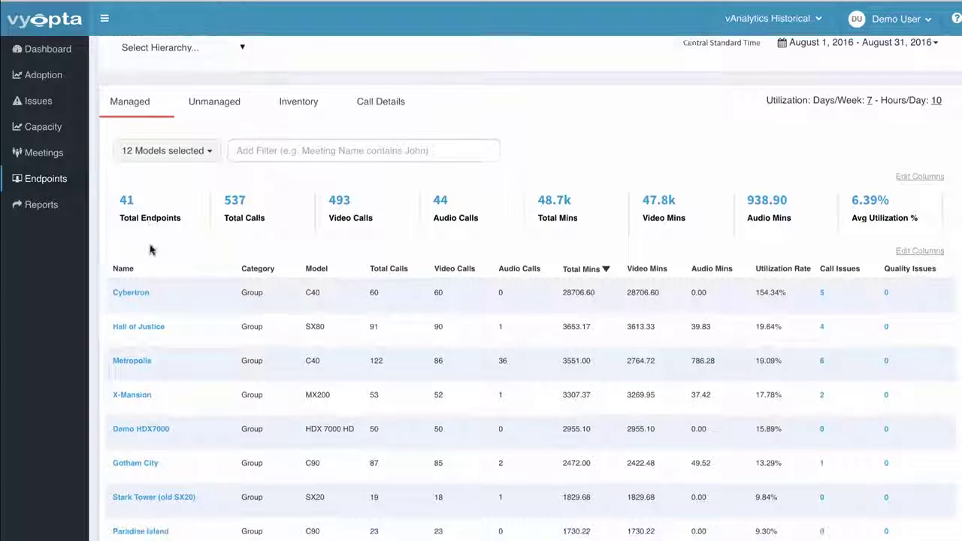
pyautogui.scroll(-1, 150, 250)
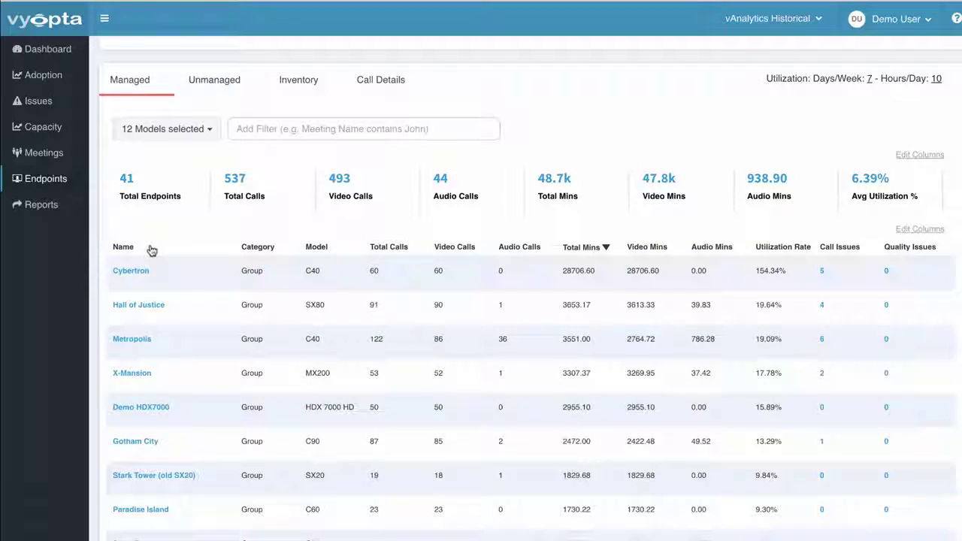
pyautogui.click(43, 75)
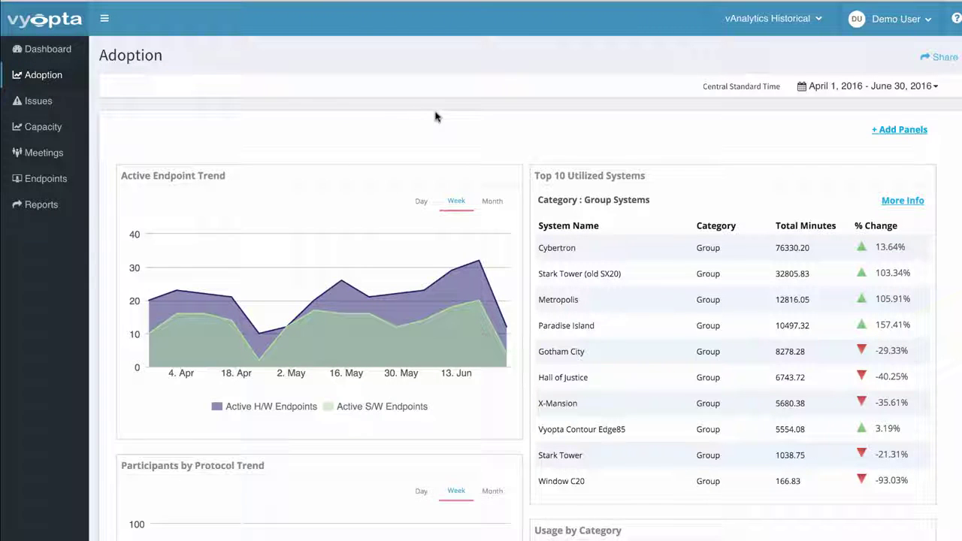
# Hide the RMX series in the Bridge Technology Usage Trend chart on the Adoption page.
pyautogui.scroll(-3, 436, 116)
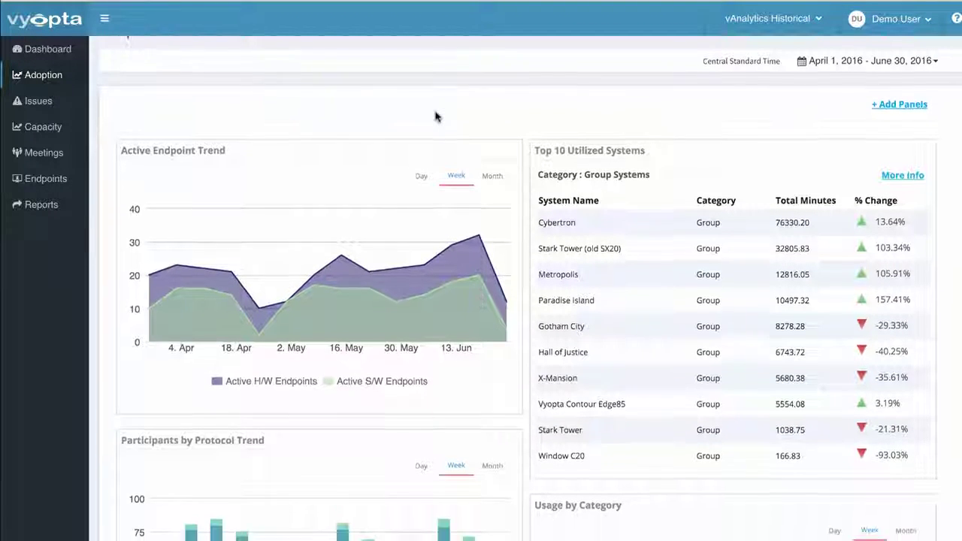
pyautogui.scroll(-4, 436, 115)
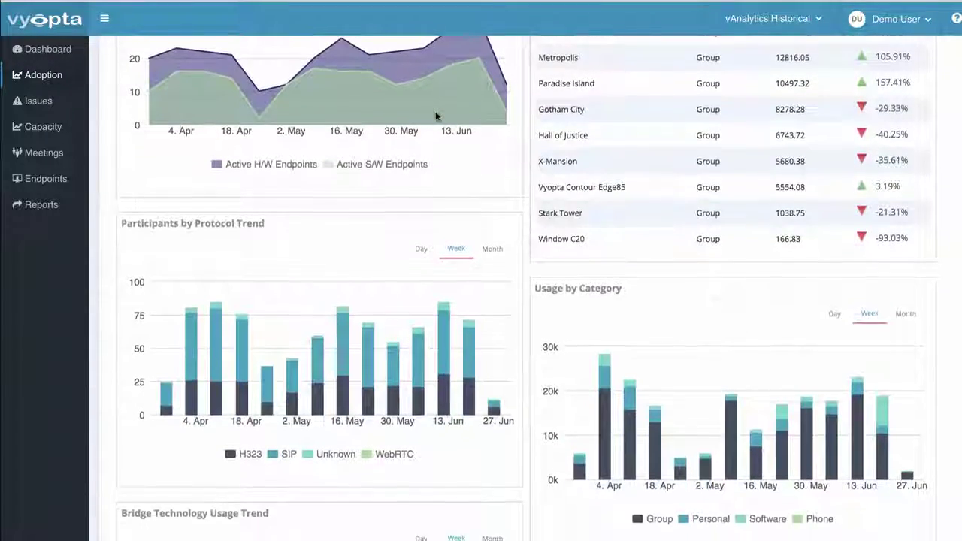
pyautogui.scroll(-3, 436, 115)
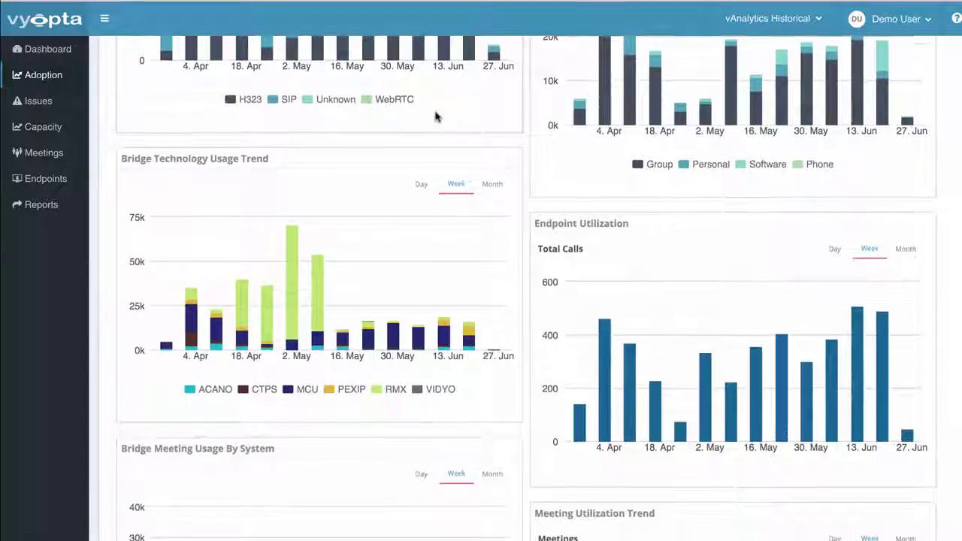
pyautogui.scroll(-2, 436, 116)
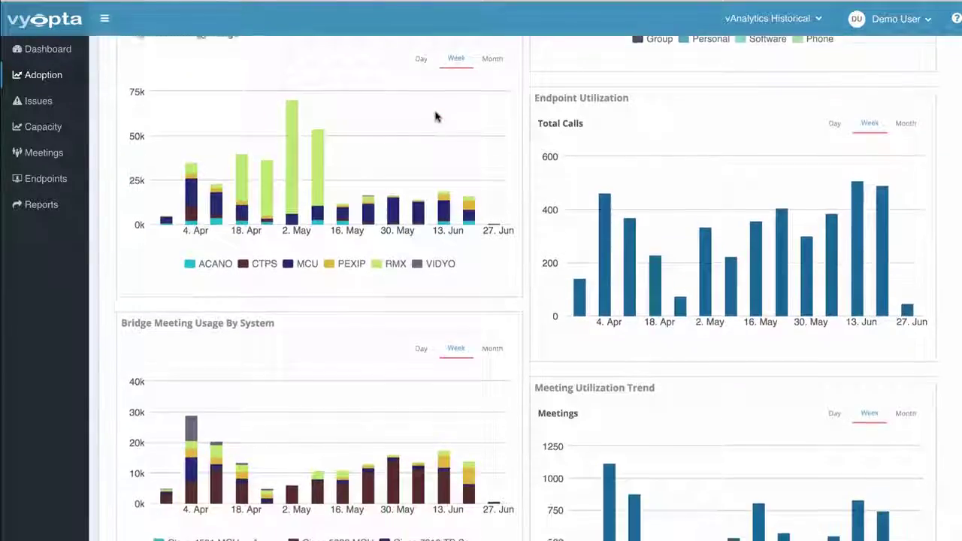
pyautogui.scroll(-2, 436, 117)
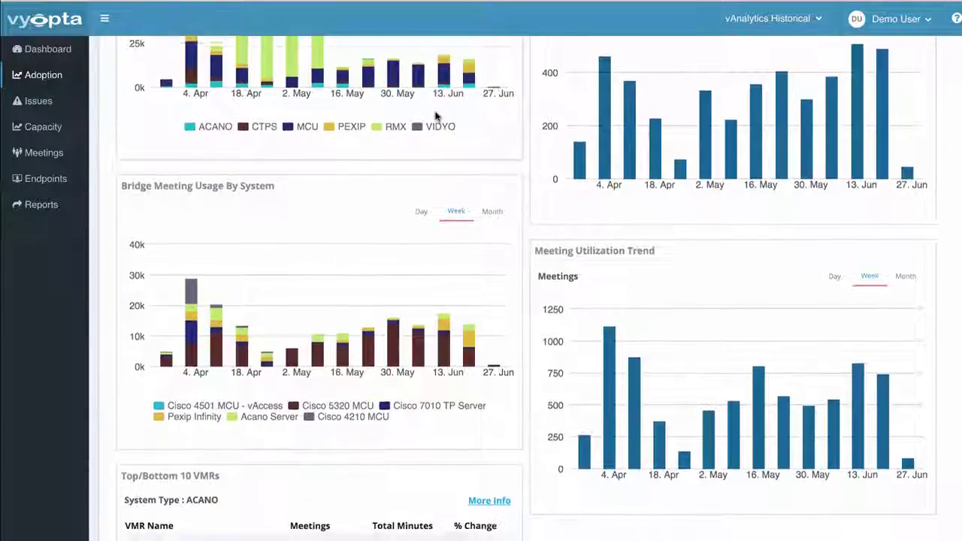
pyautogui.scroll(6, 436, 117)
pyautogui.scroll(-3, 438, 117)
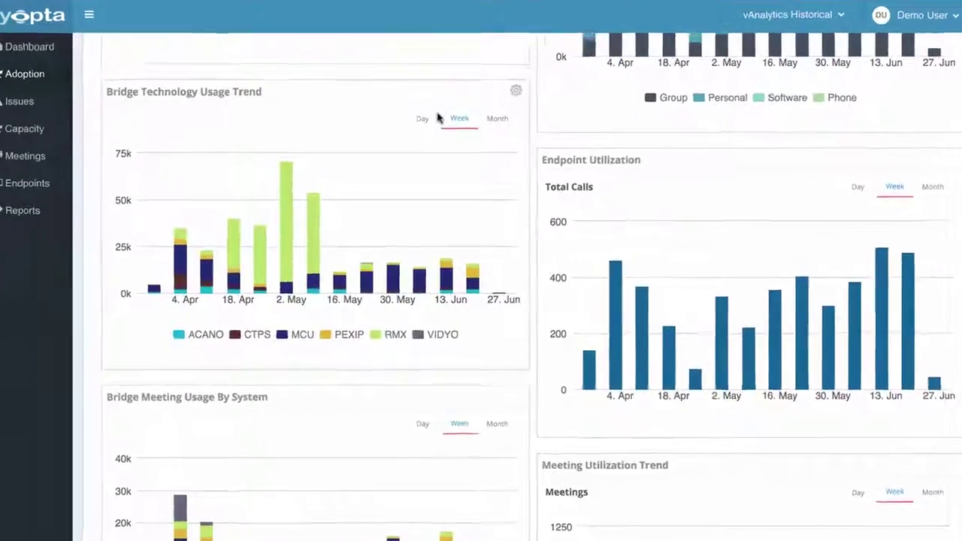
pyautogui.scroll(-1, 438, 118)
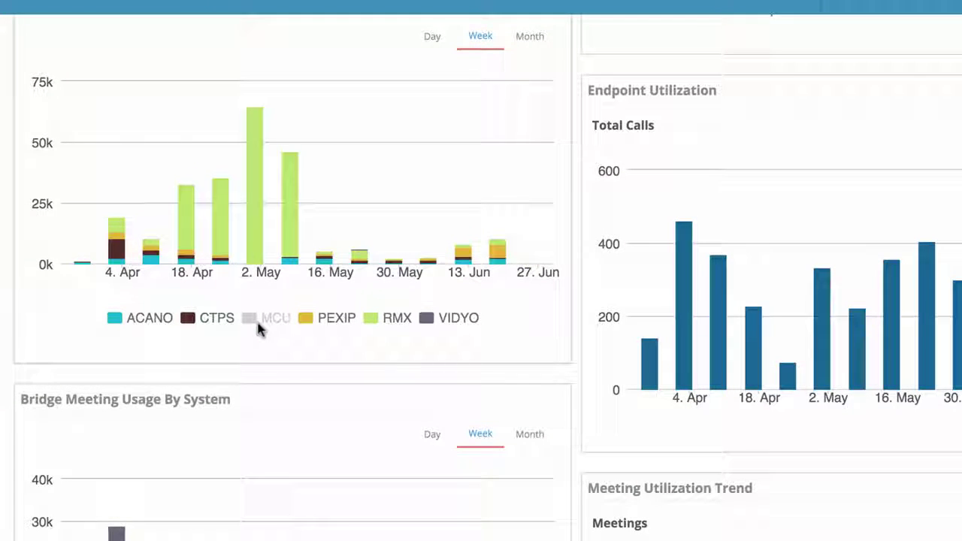
pyautogui.click(399, 318)
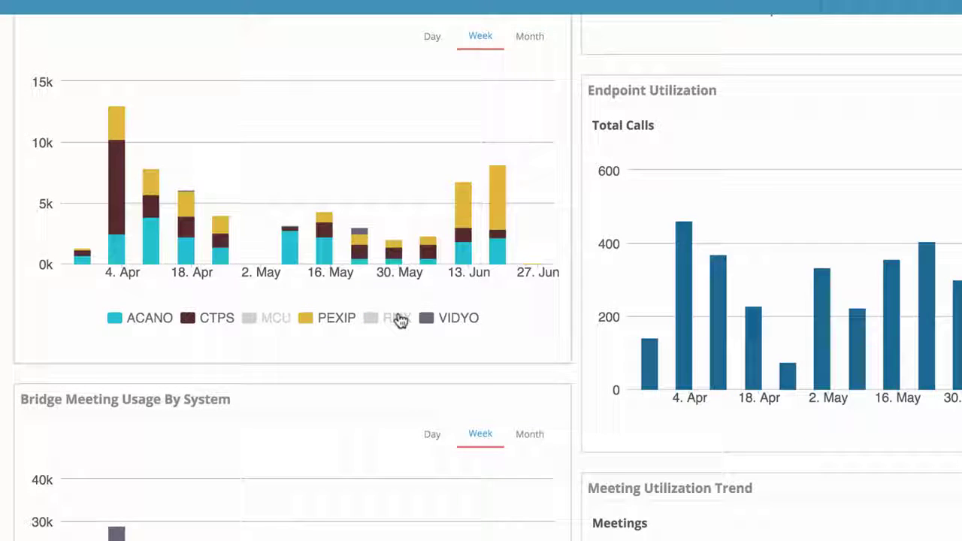
pyautogui.scroll(1, 335, 248)
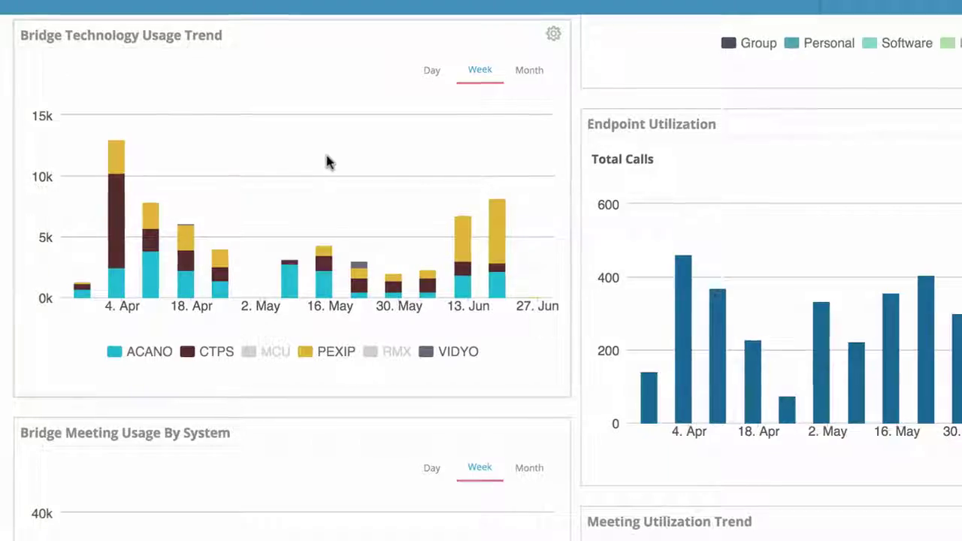
pyautogui.scroll(3, 344, 143)
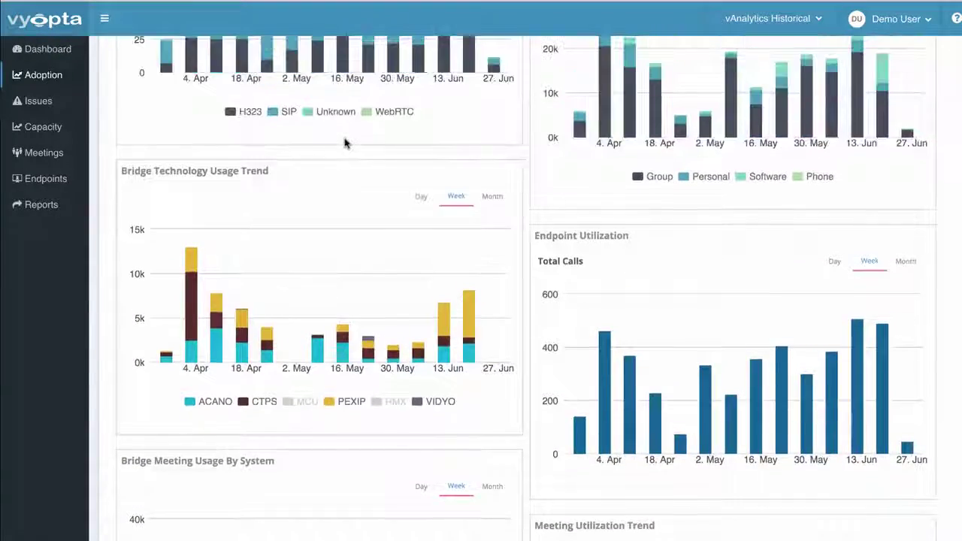
pyautogui.scroll(10, 345, 143)
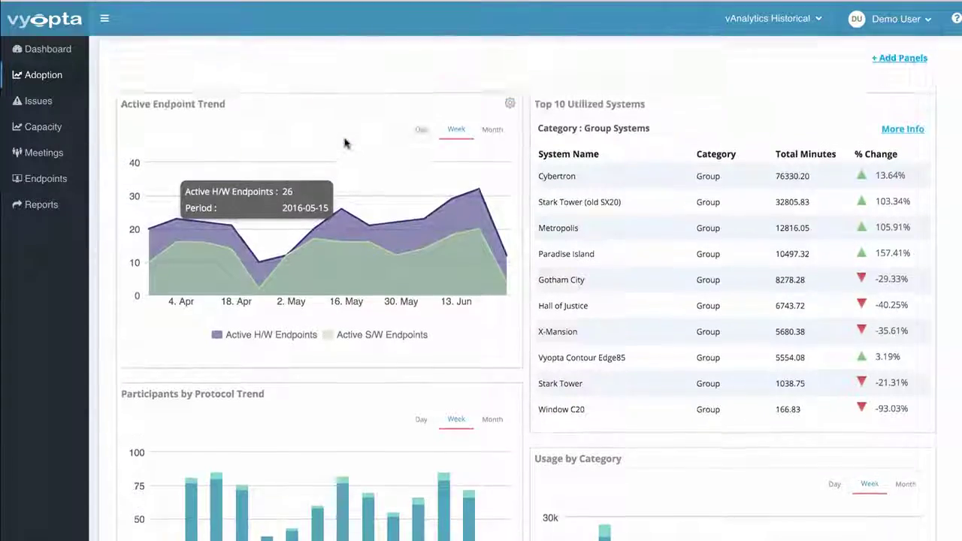
pyautogui.scroll(1, 345, 143)
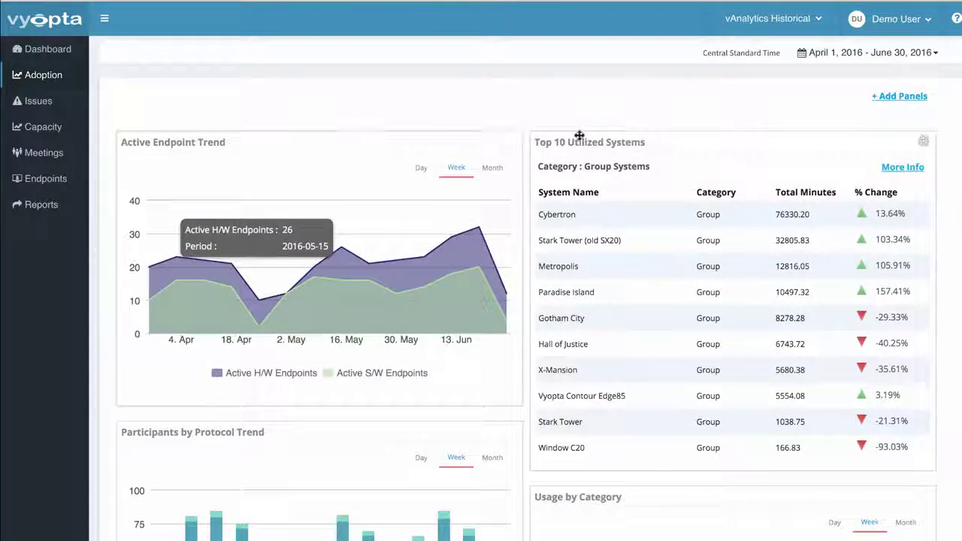
# Keep the Top 10 Utilized Systems panel's system category set to Group and apply it.
pyautogui.click(923, 144)
pyautogui.click(902, 164)
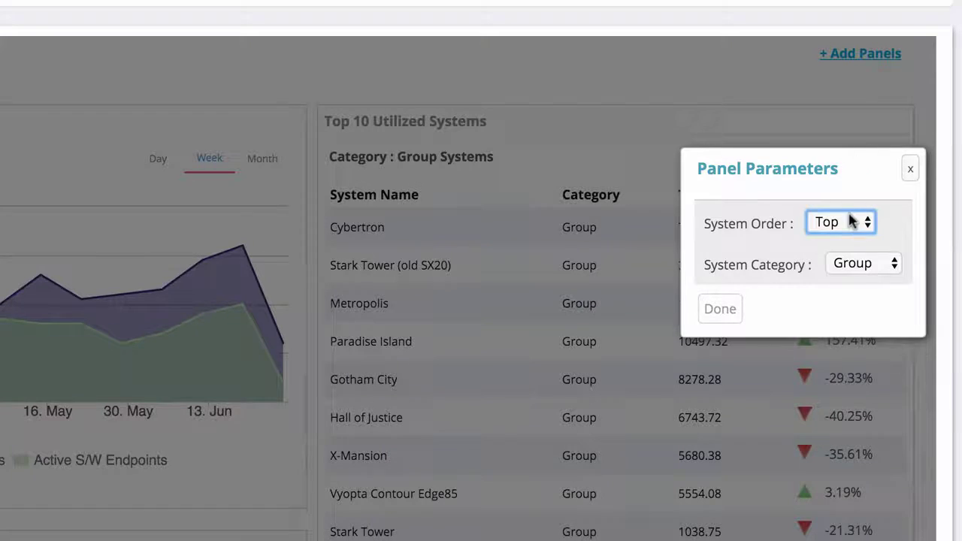
pyautogui.click(863, 271)
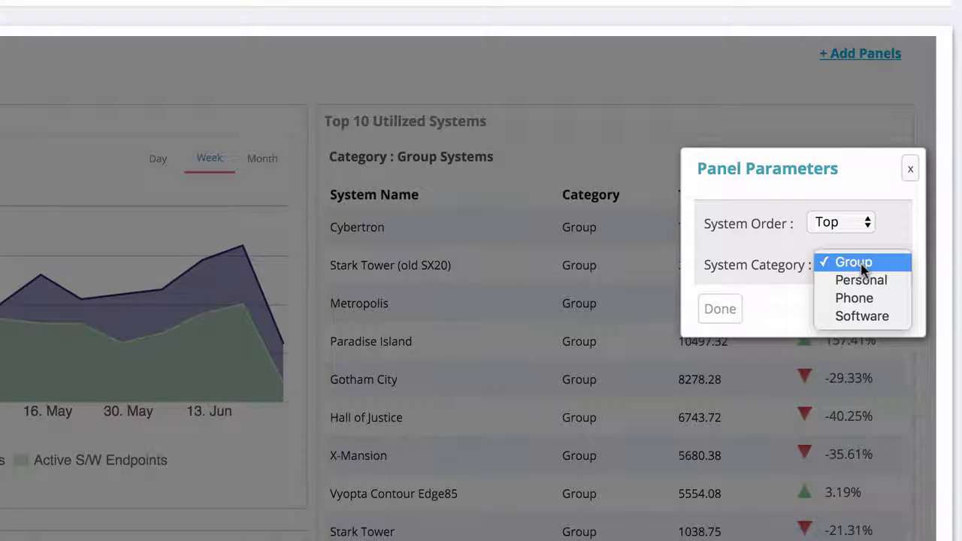
pyautogui.click(863, 269)
pyautogui.click(718, 308)
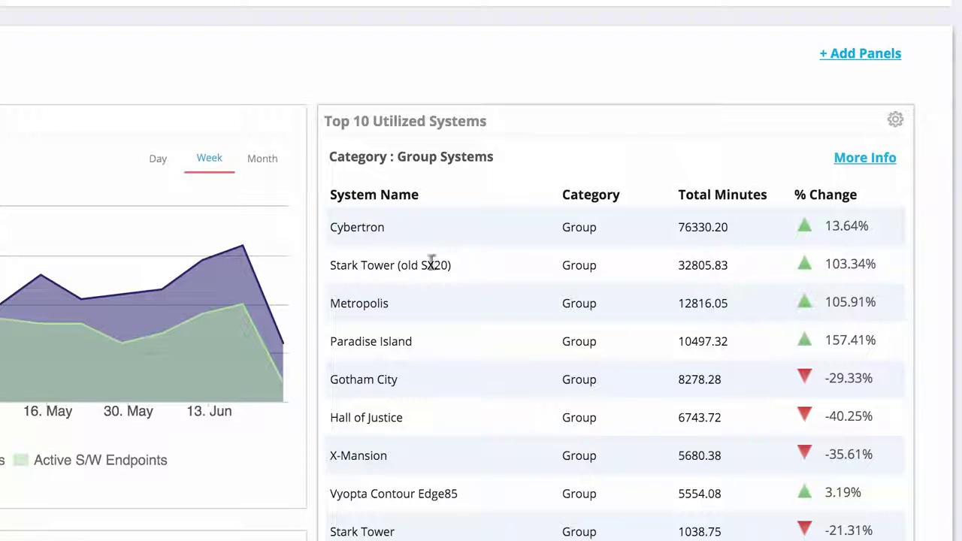
# Recheck the panel's Group category without changes, then open the Issues page.
pyautogui.click(895, 121)
pyautogui.click(861, 151)
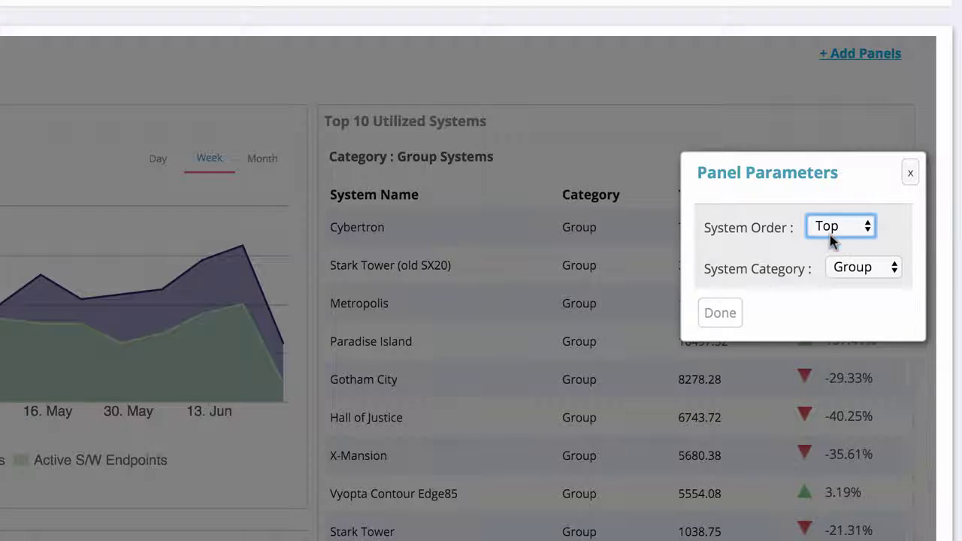
pyautogui.click(847, 271)
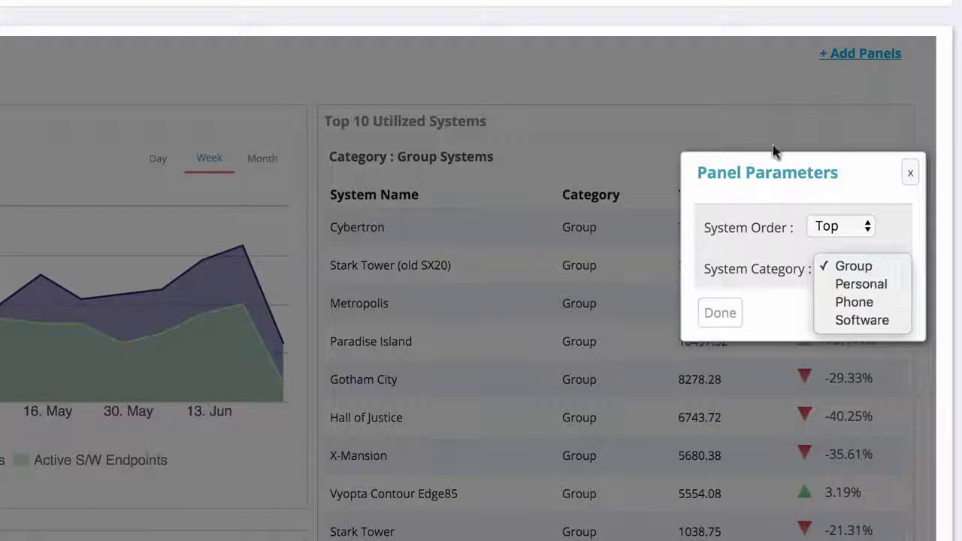
pyautogui.click(685, 248)
pyautogui.click(721, 314)
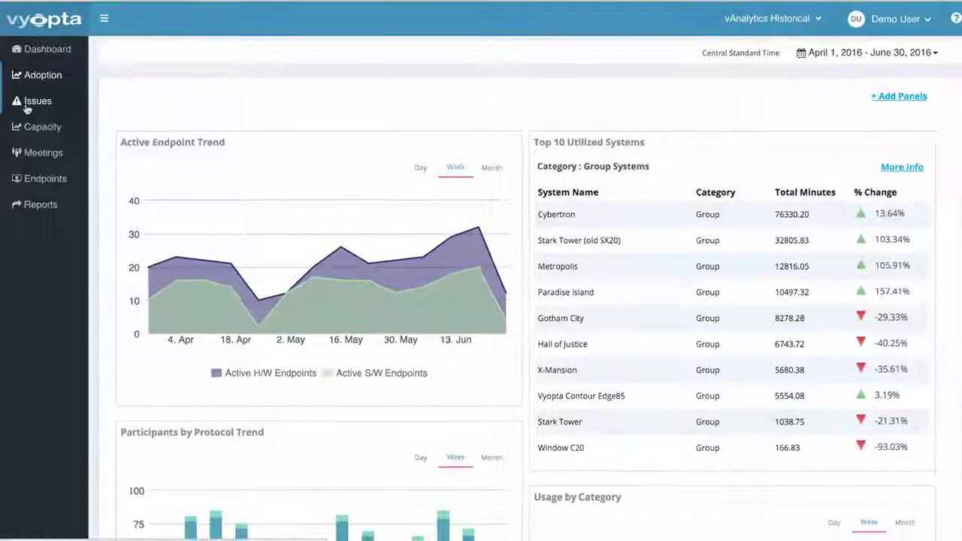
pyautogui.click(33, 100)
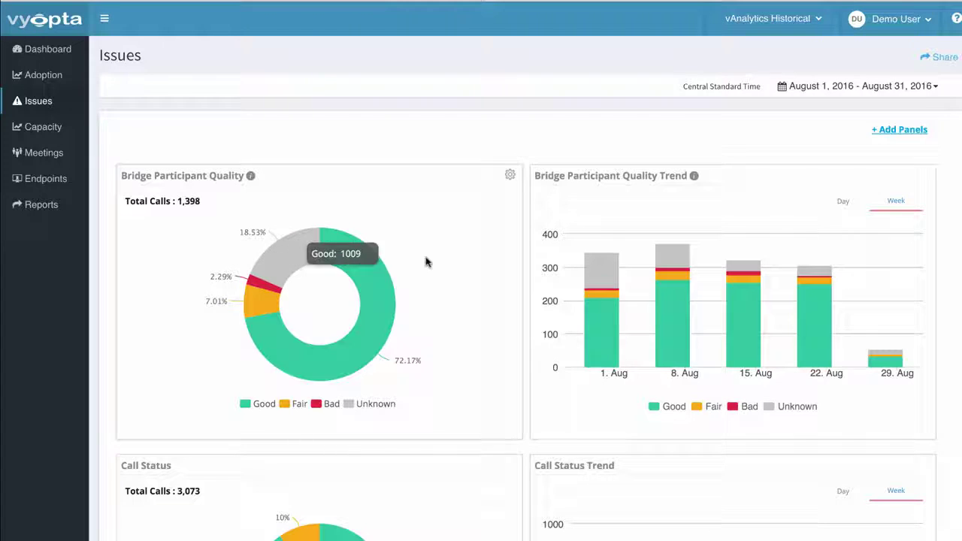
pyautogui.moveTo(616, 267)
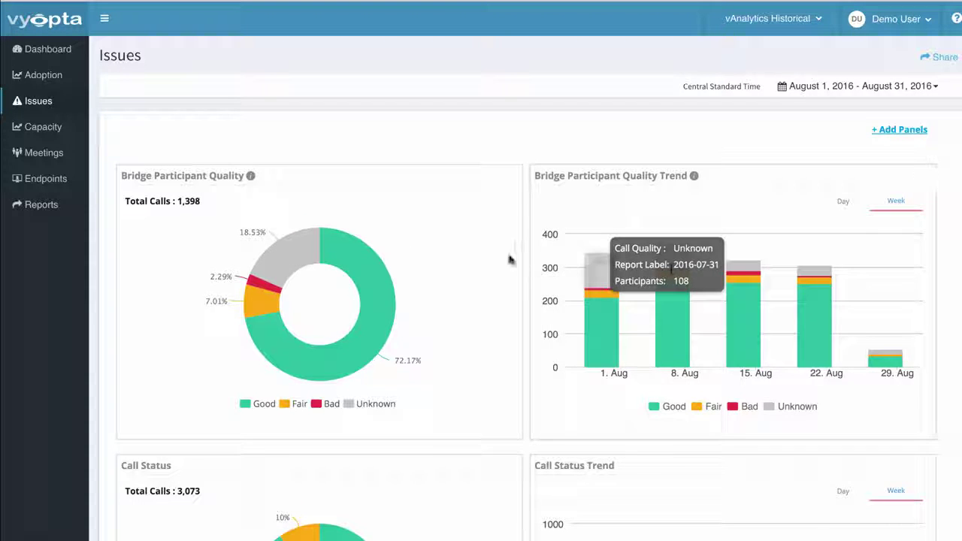
pyautogui.scroll(-3, 457, 262)
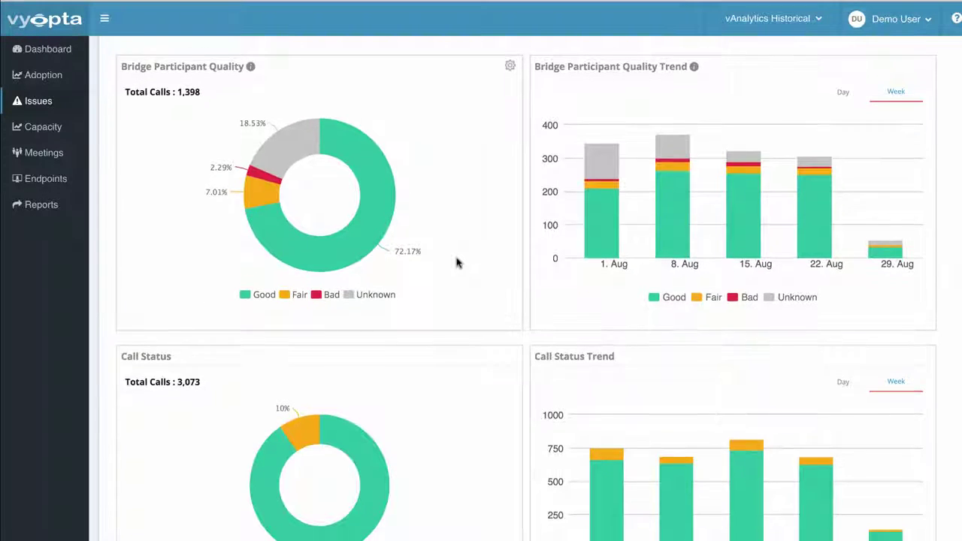
pyautogui.scroll(-10, 457, 261)
pyautogui.scroll(-3, 457, 261)
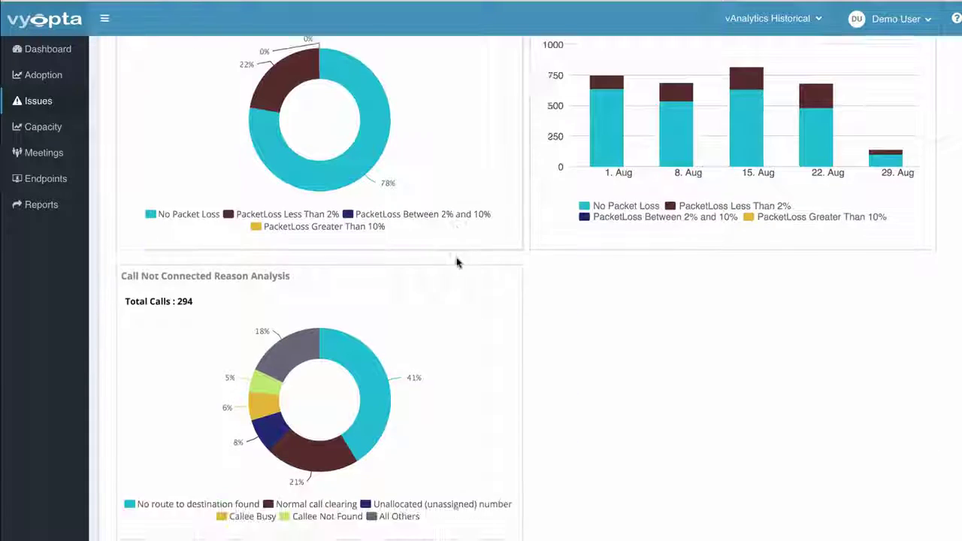
pyautogui.moveTo(363, 338)
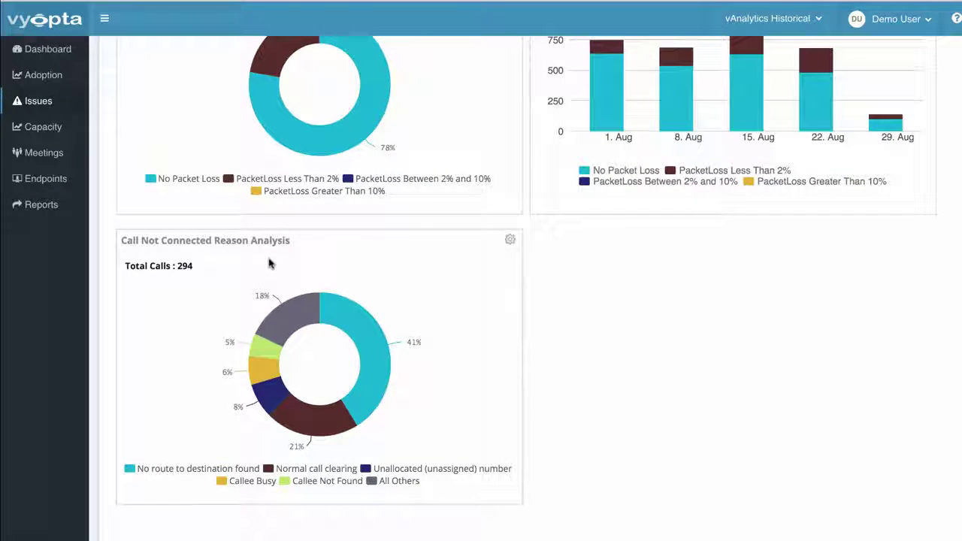
pyautogui.moveTo(306, 316)
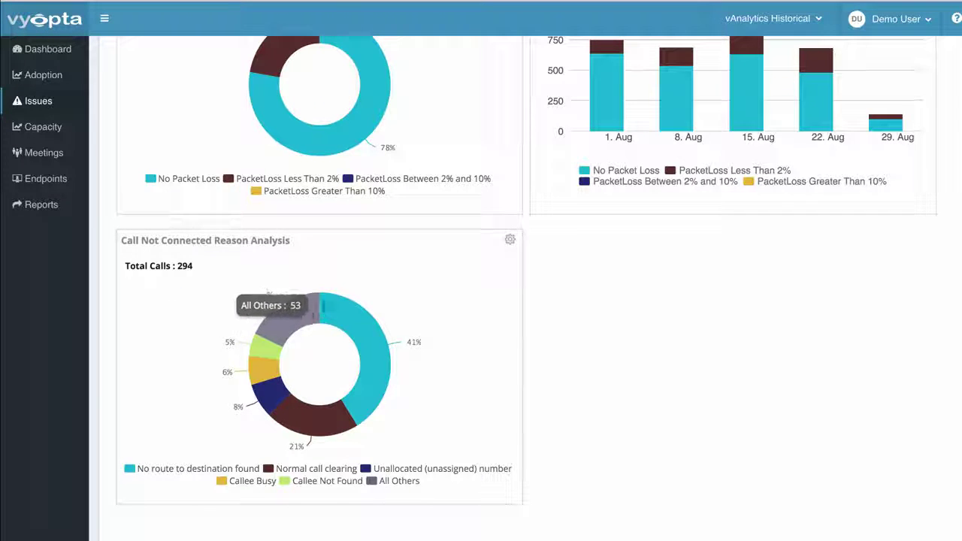
pyautogui.click(373, 340)
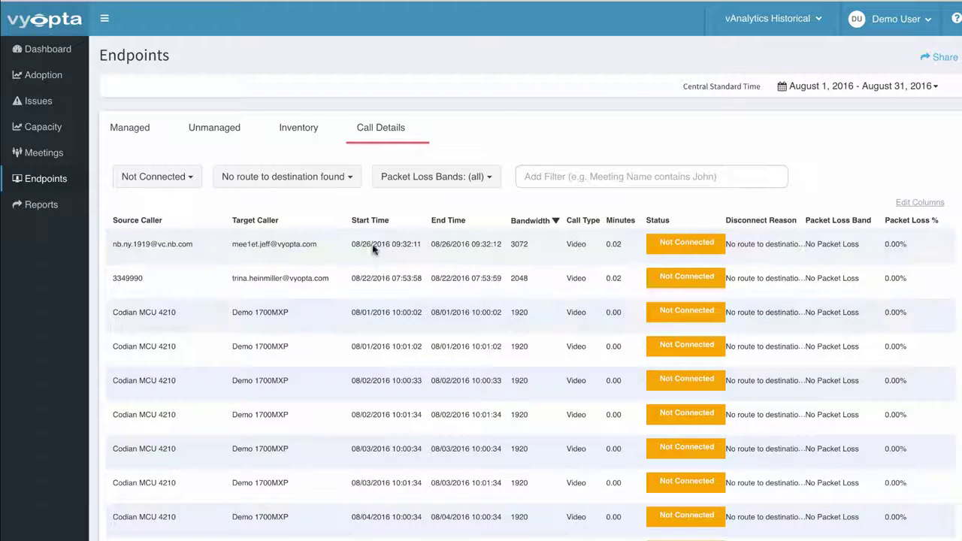
pyautogui.scroll(-1, 324, 275)
pyautogui.click(139, 207)
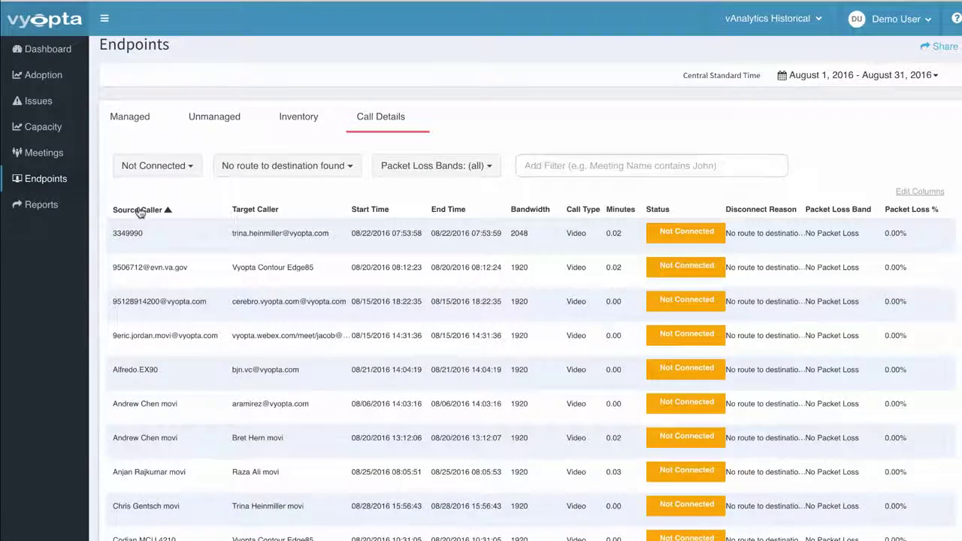
pyautogui.click(139, 210)
pyautogui.scroll(-1, 140, 266)
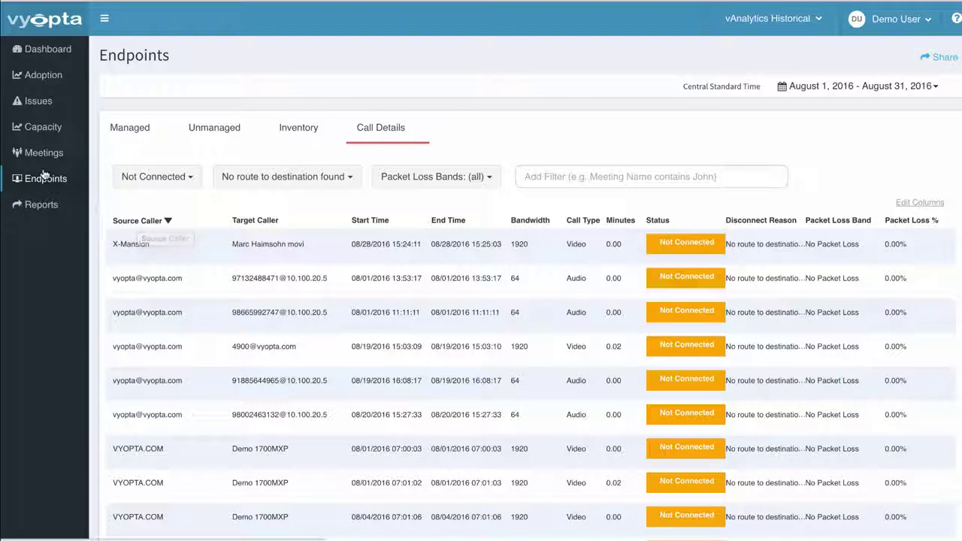
pyautogui.click(40, 100)
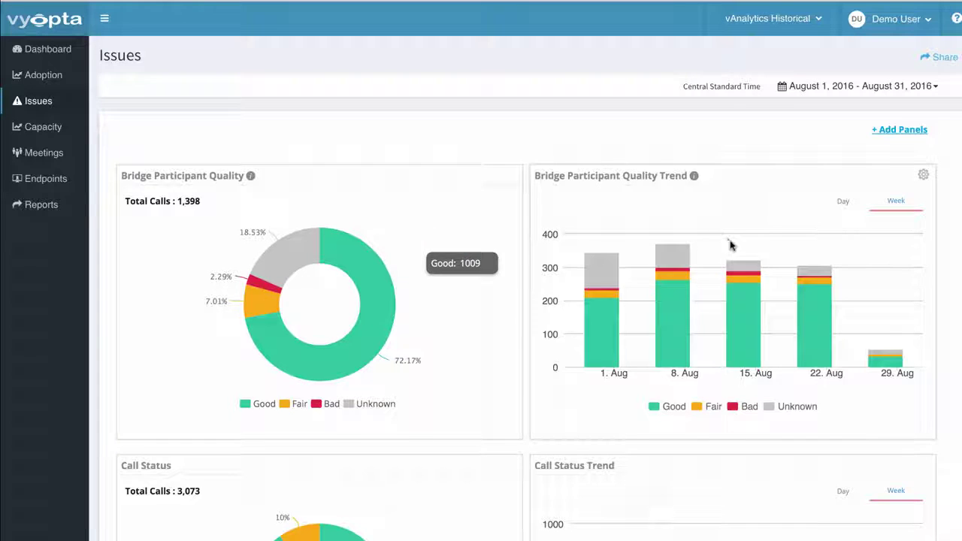
# List the participants whose call quality was Bad.
pyautogui.moveTo(743, 277)
pyautogui.moveTo(814, 281)
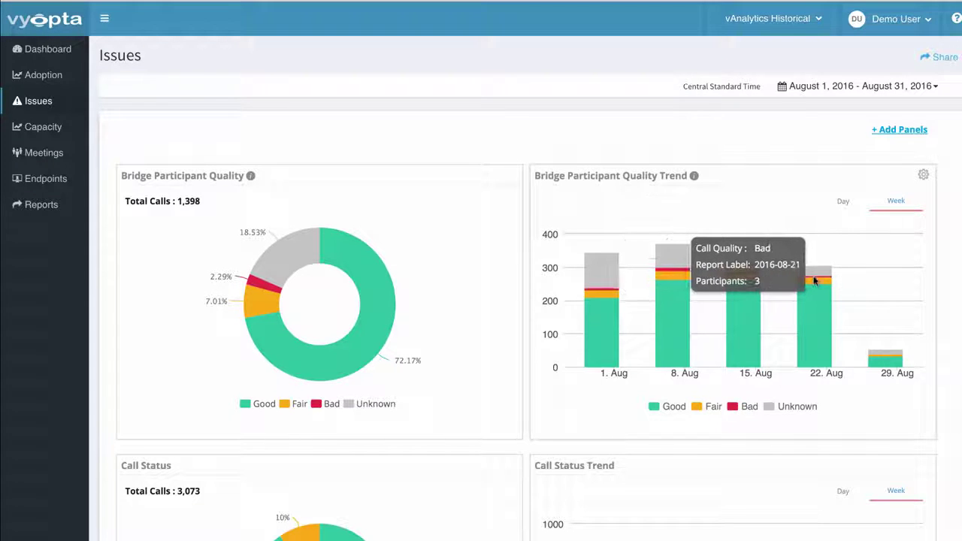
pyautogui.click(273, 292)
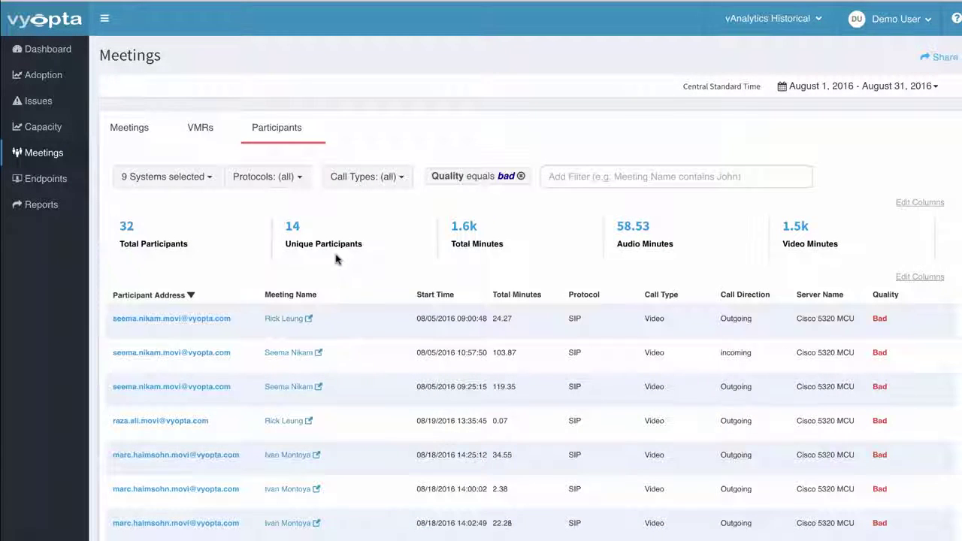
# Scroll through the bad-quality participant list, then open the Capacity page.
pyautogui.scroll(-2, 336, 258)
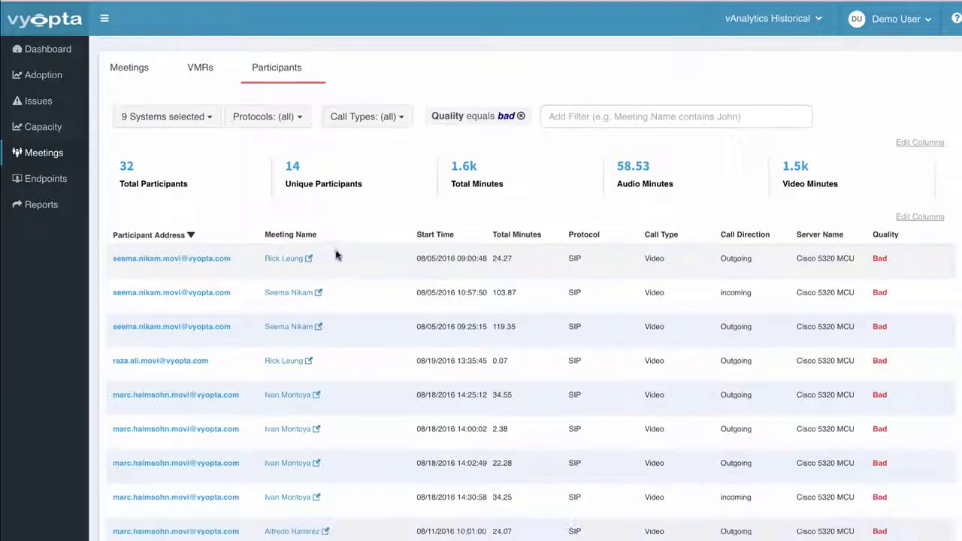
pyautogui.scroll(-1, 342, 254)
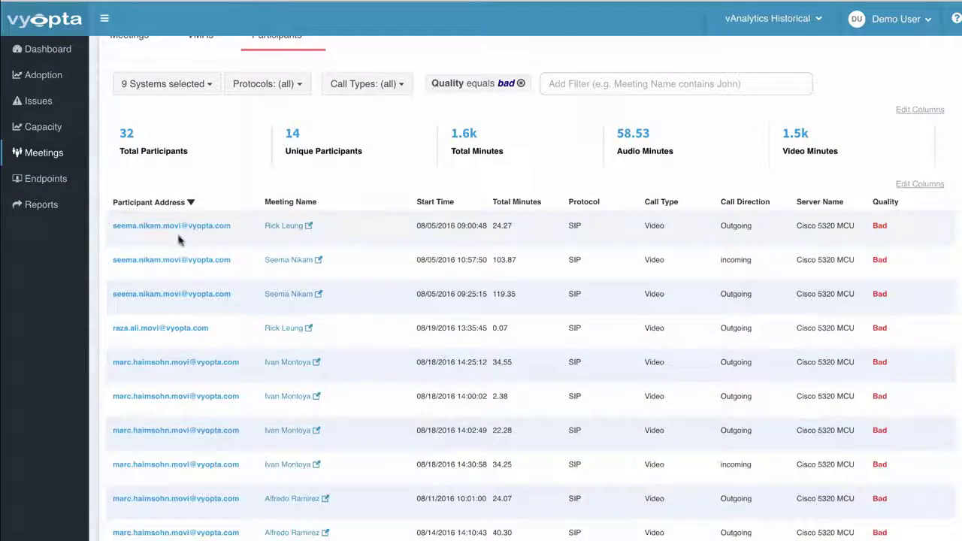
pyautogui.scroll(-5, 180, 241)
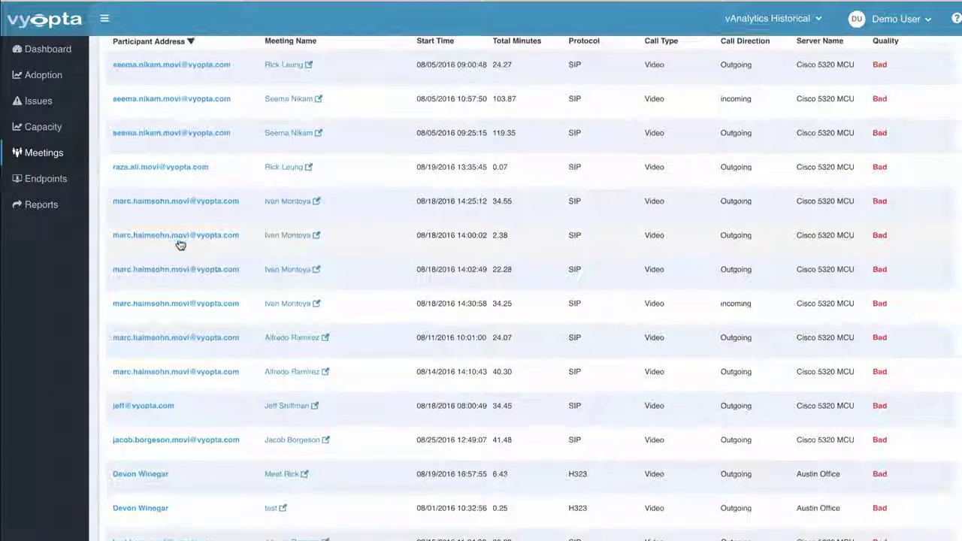
pyautogui.click(43, 129)
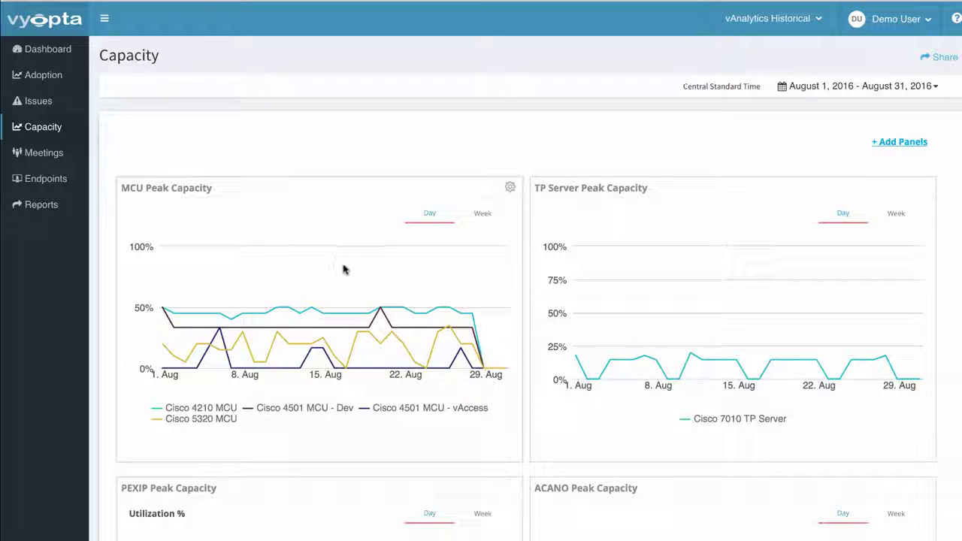
pyautogui.moveTo(381, 310)
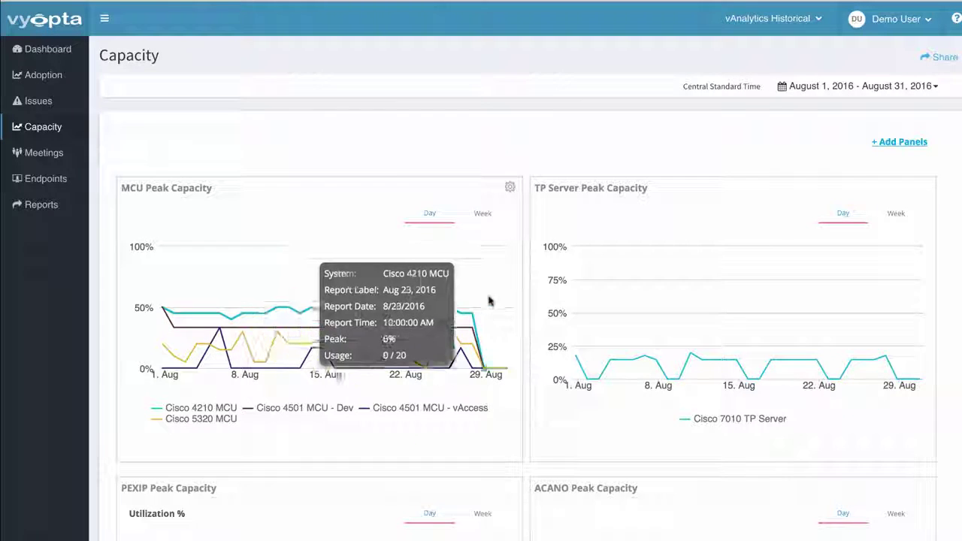
pyautogui.scroll(-2, 577, 301)
pyautogui.scroll(-2, 576, 306)
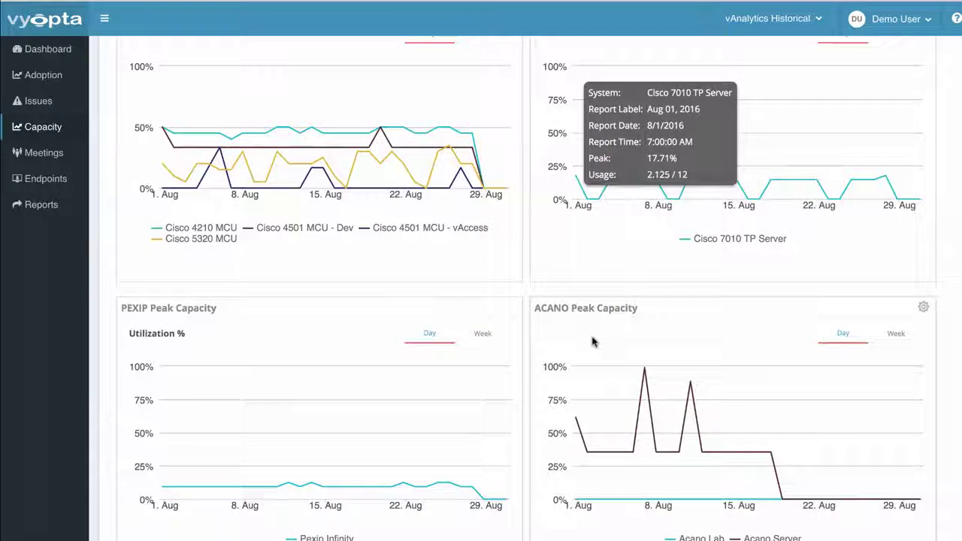
pyautogui.moveTo(642, 370)
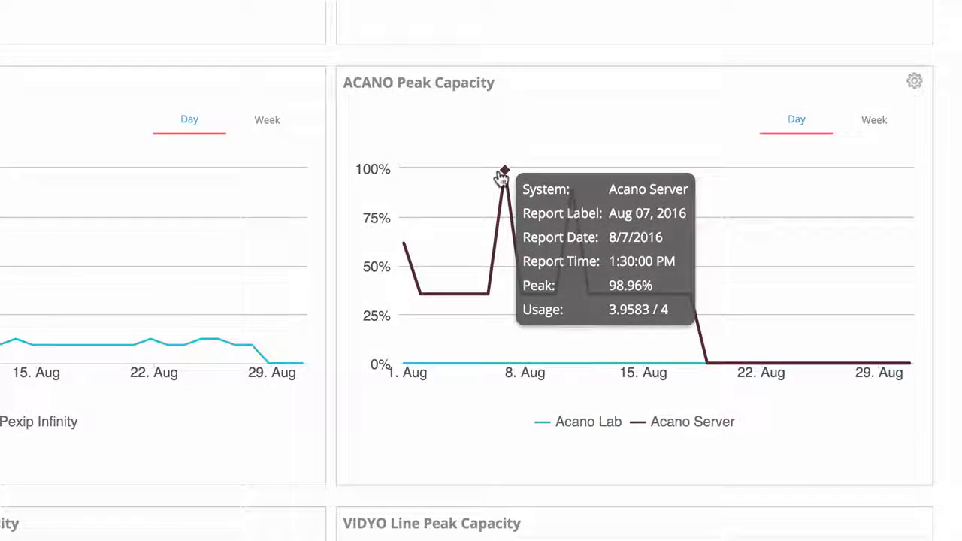
pyautogui.click(502, 174)
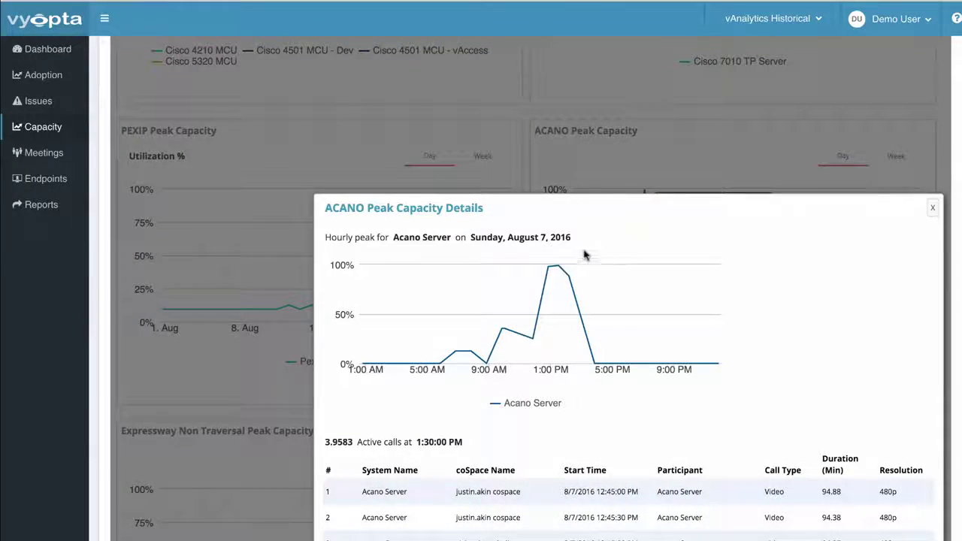
# Inspect the Acano Server's August 7 hourly peak details, then close them.
pyautogui.scroll(-3, 579, 251)
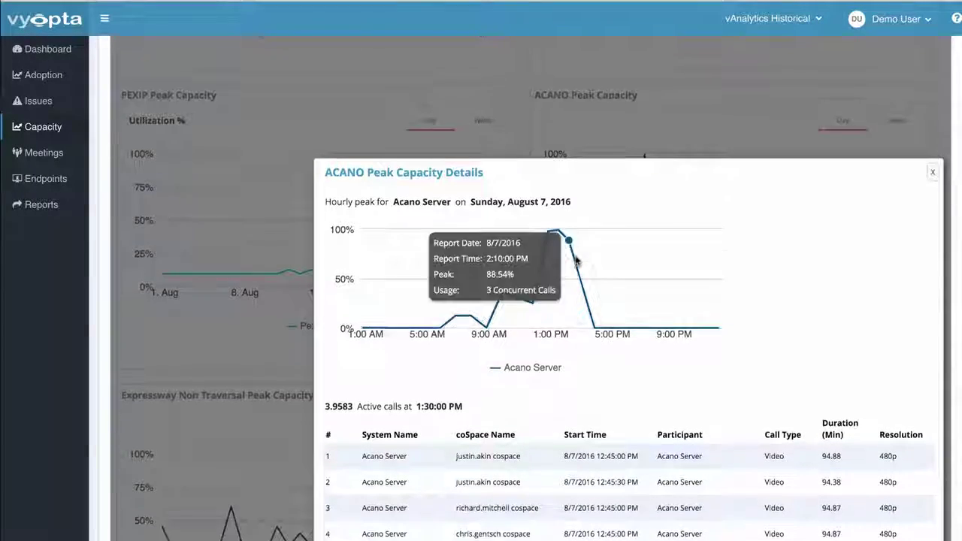
pyautogui.moveTo(560, 166)
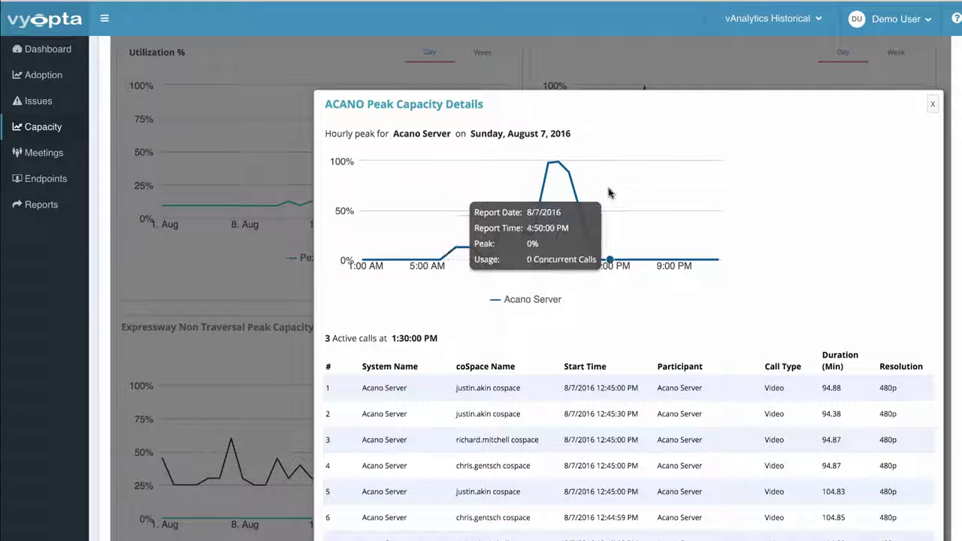
pyautogui.scroll(-4, 608, 193)
pyautogui.scroll(2, 609, 193)
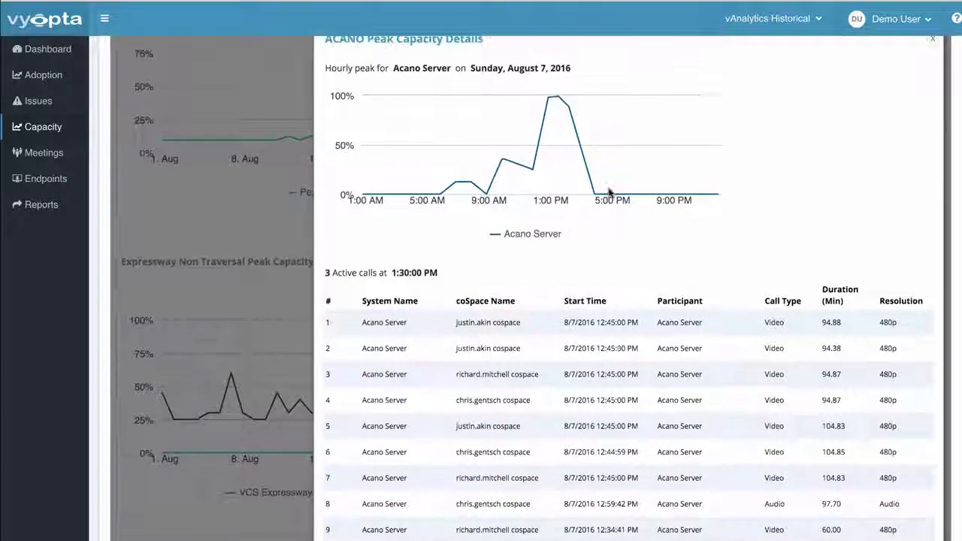
pyautogui.scroll(2, 608, 194)
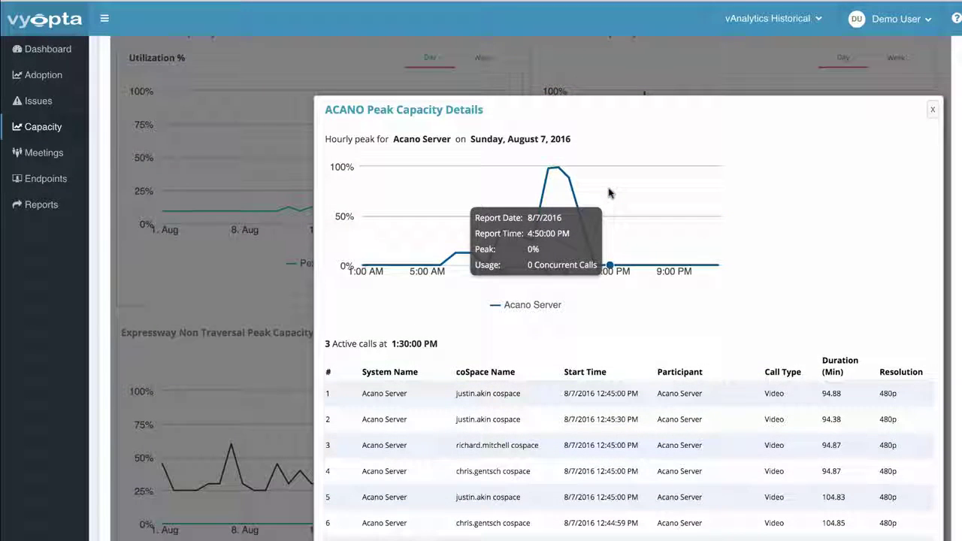
pyautogui.click(932, 111)
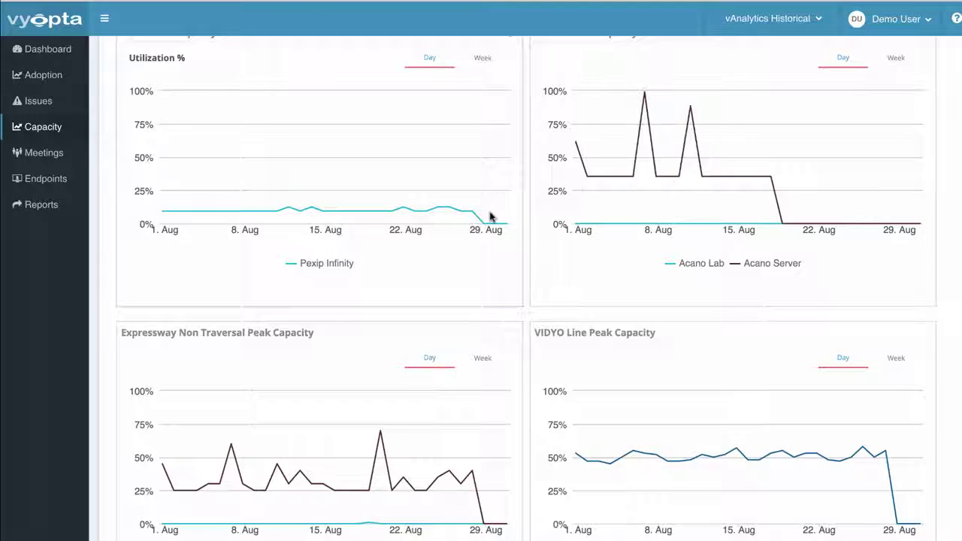
# Scroll the capacity charts and switch to the Meetings list.
pyautogui.scroll(-5, 489, 217)
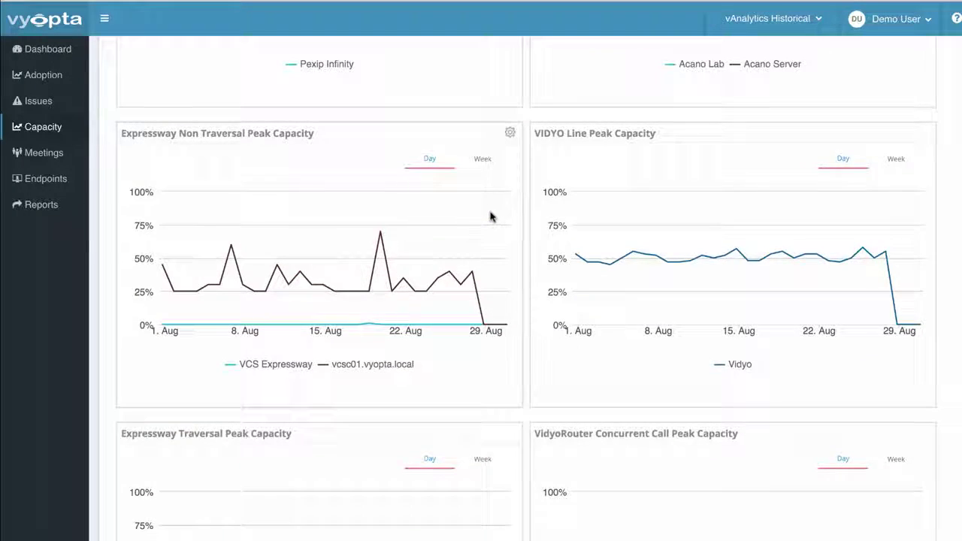
pyautogui.scroll(-5, 501, 217)
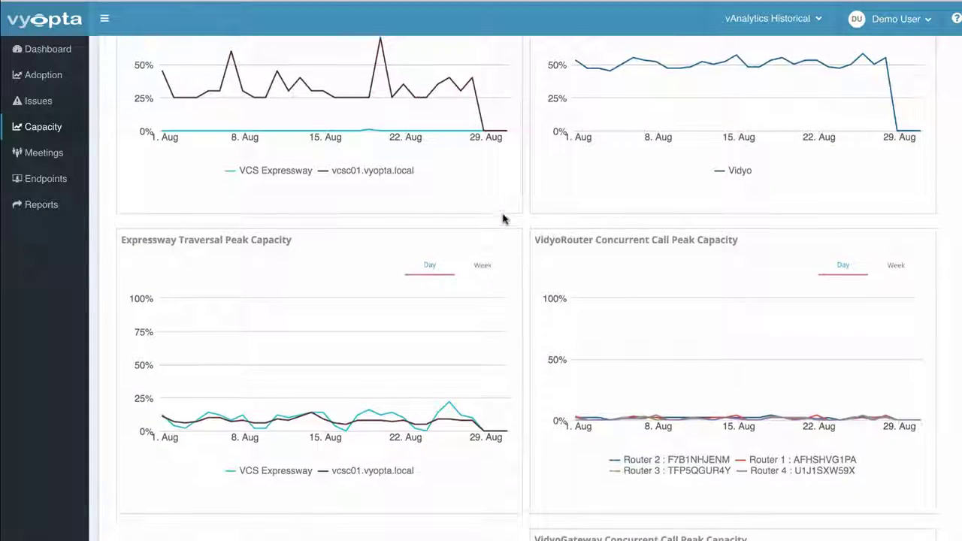
pyautogui.scroll(10, 503, 217)
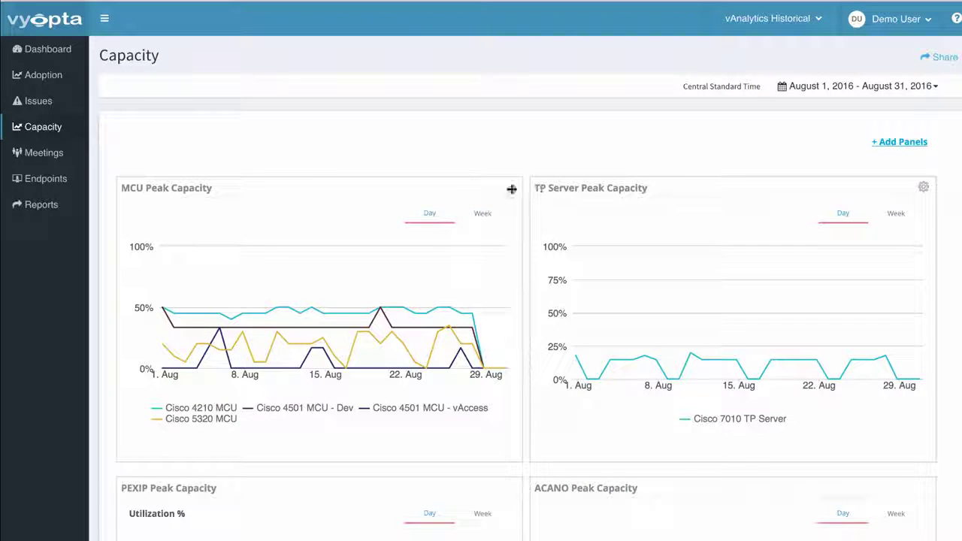
pyautogui.click(42, 153)
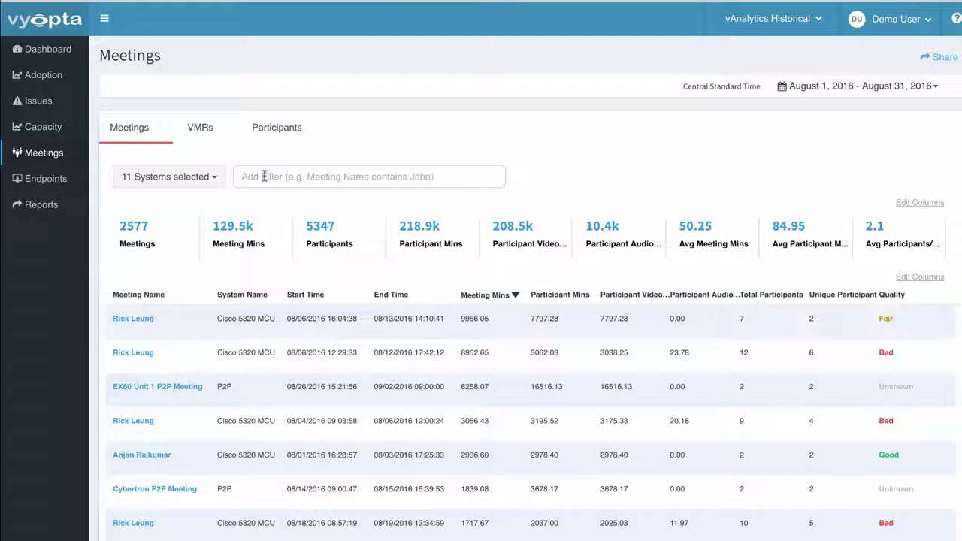
pyautogui.click(264, 176)
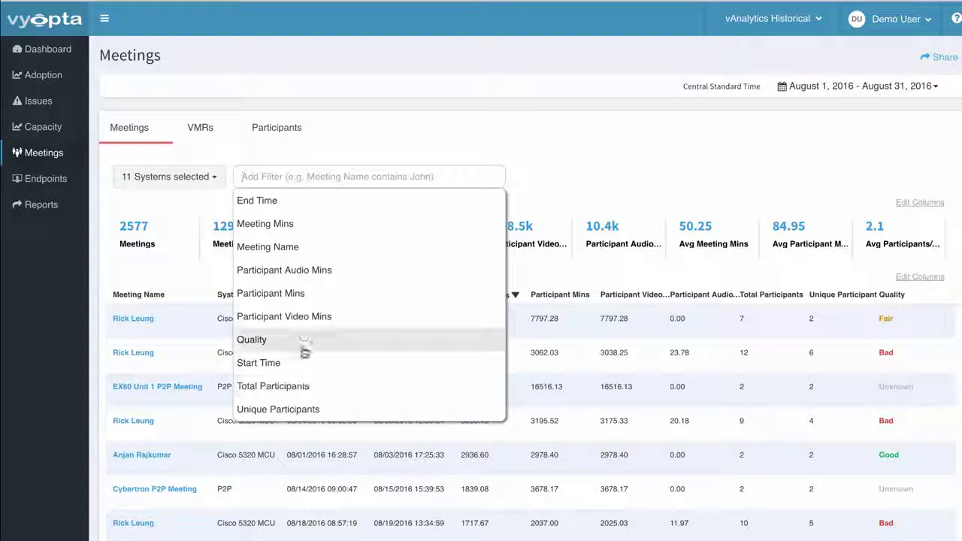
# Try a Meeting Mins comparison filter and expand one host's meeting to see its participants.
pyautogui.click(291, 223)
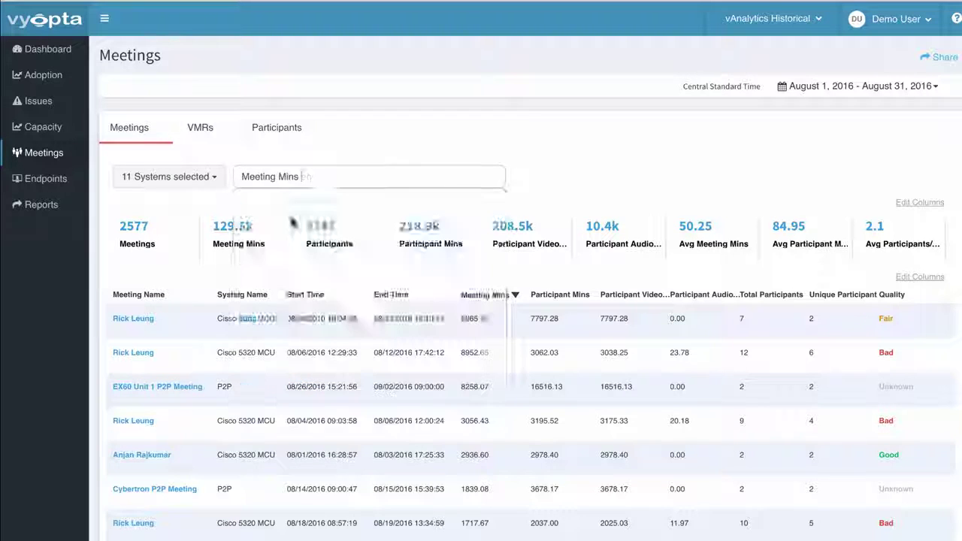
pyautogui.click(298, 245)
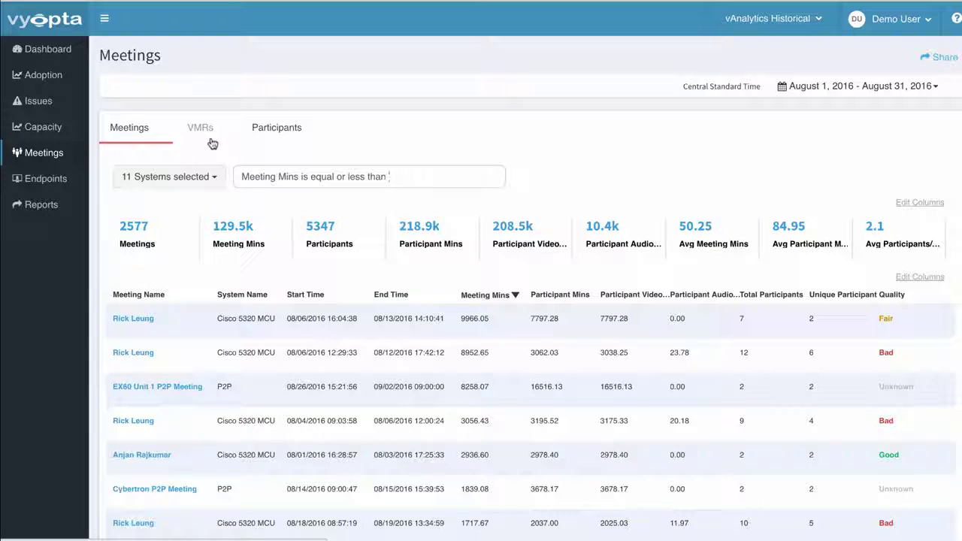
pyautogui.scroll(-2, 177, 245)
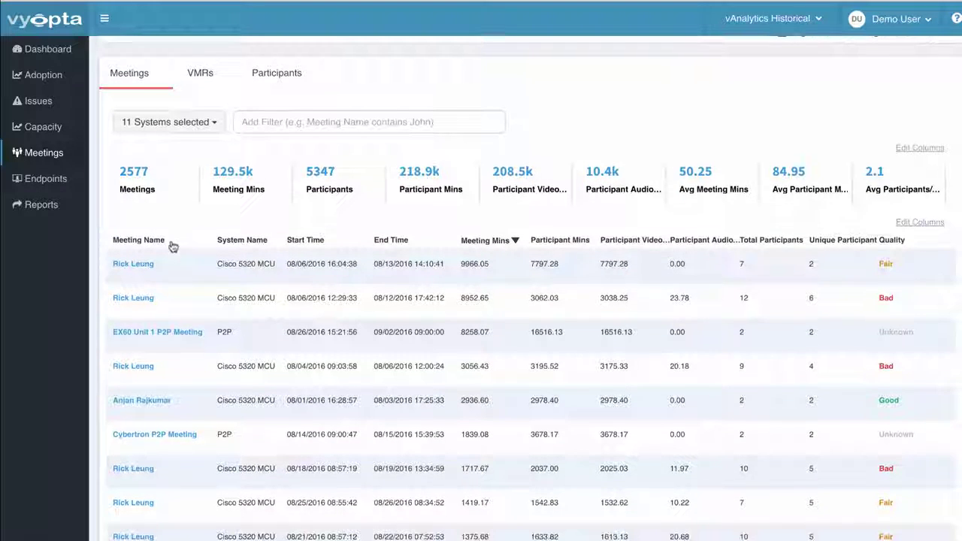
pyautogui.scroll(-1, 193, 240)
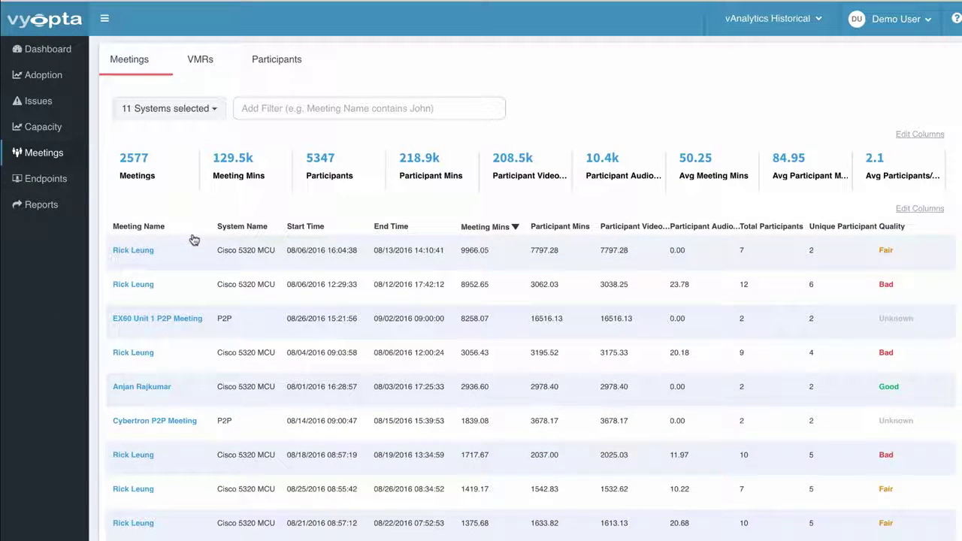
pyautogui.click(133, 352)
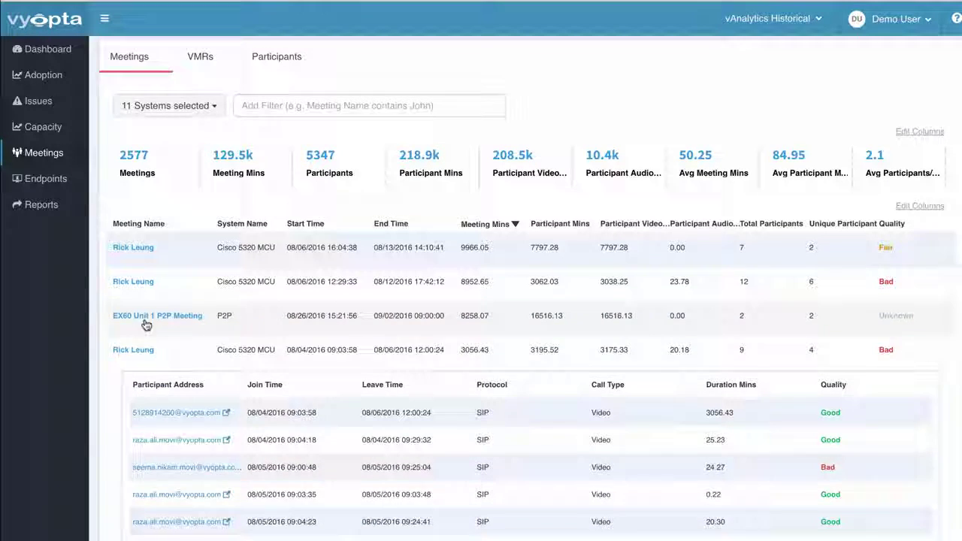
pyautogui.scroll(-3, 143, 323)
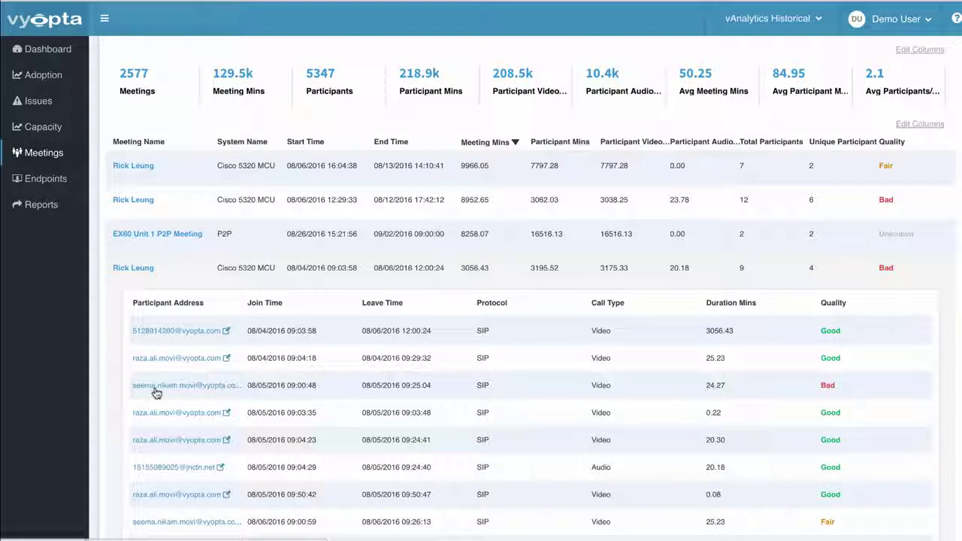
pyautogui.scroll(3, 244, 233)
# Filter the meetings to Meeting Mins greater than 5.
pyautogui.click(327, 181)
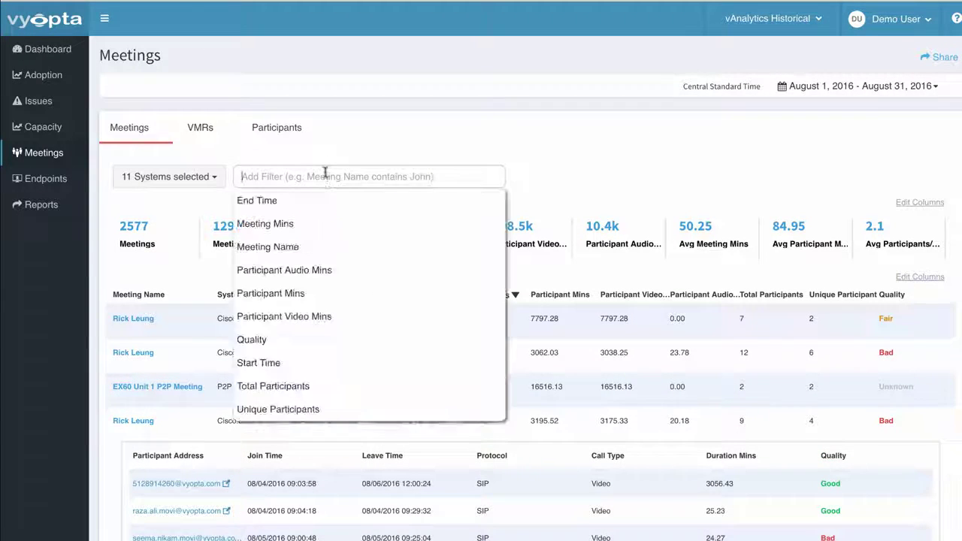
pyautogui.click(279, 221)
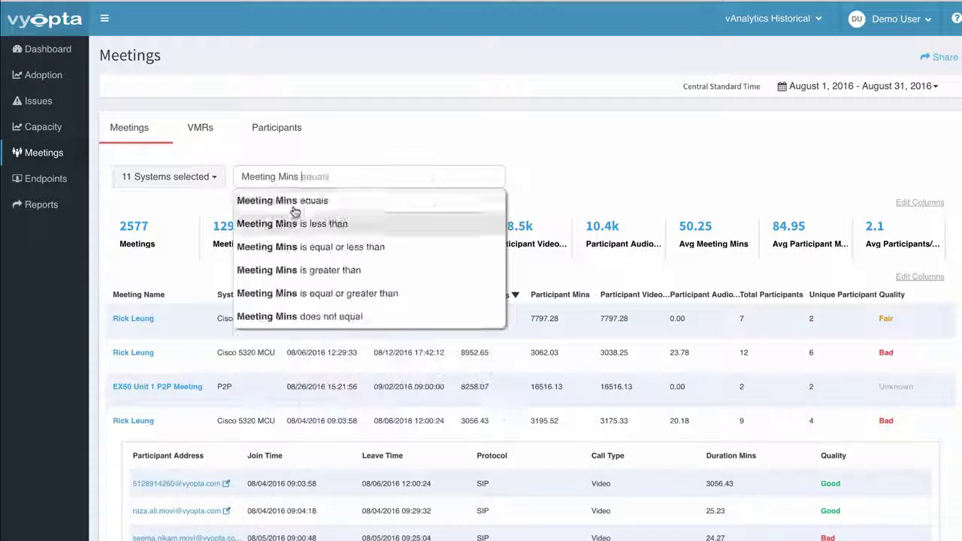
pyautogui.click(323, 270)
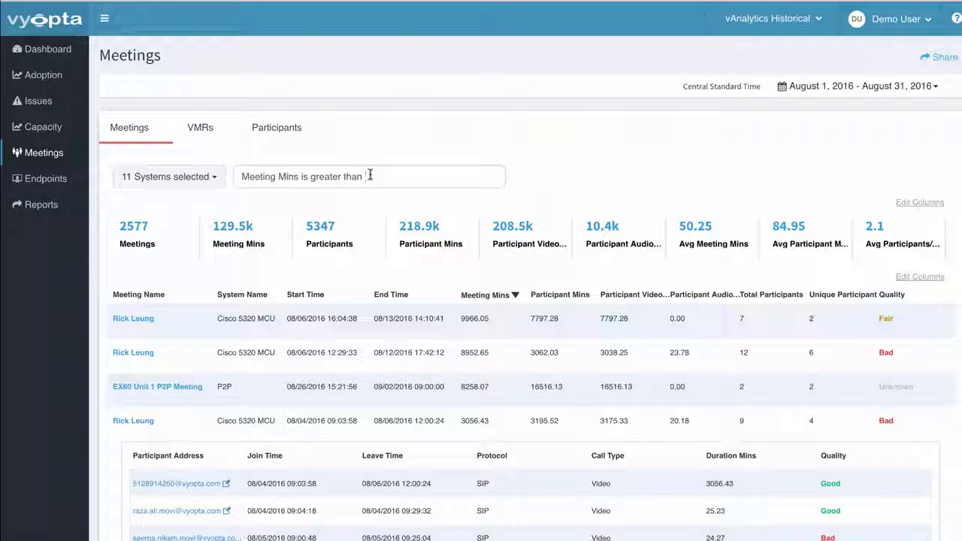
pyautogui.press('Return')
pyautogui.click(353, 159)
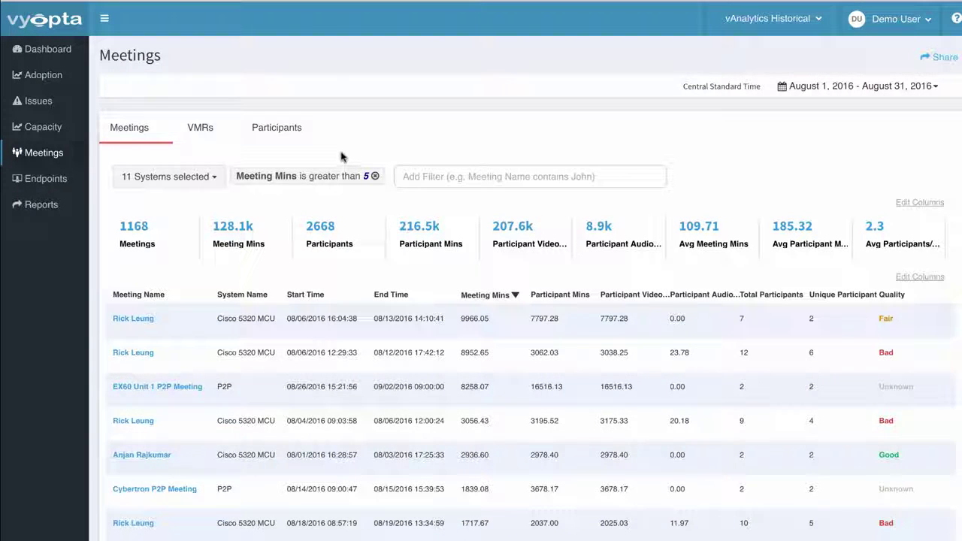
# Expand the same host's second meeting and open a participant's calls in the Participants view.
pyautogui.click(156, 344)
pyautogui.scroll(-2, 181, 308)
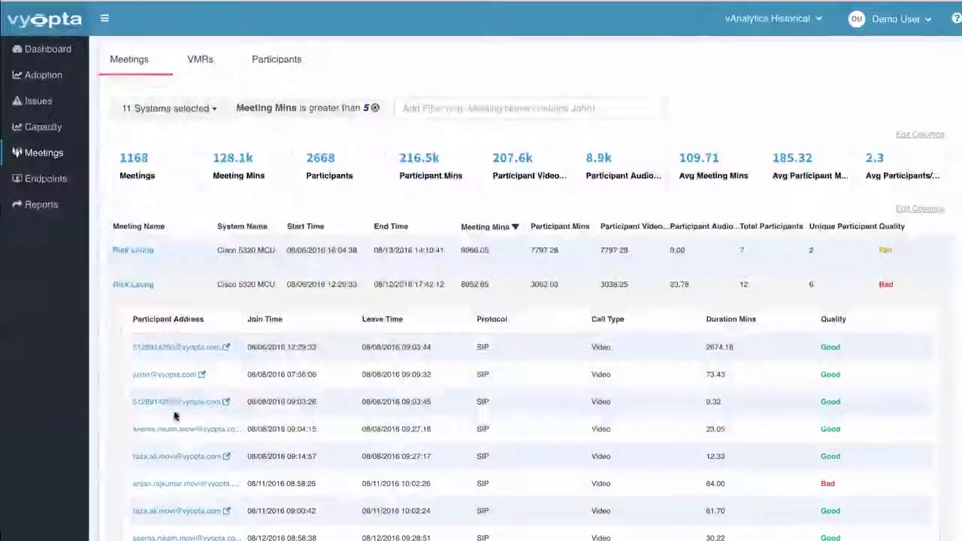
pyautogui.click(171, 485)
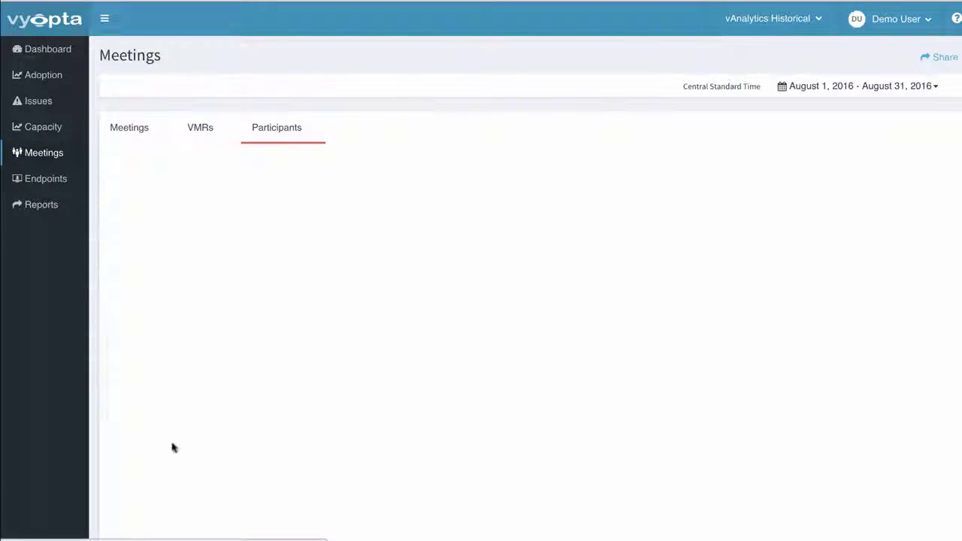
# Show the VMR list ranked by number of meetings.
pyautogui.click(203, 134)
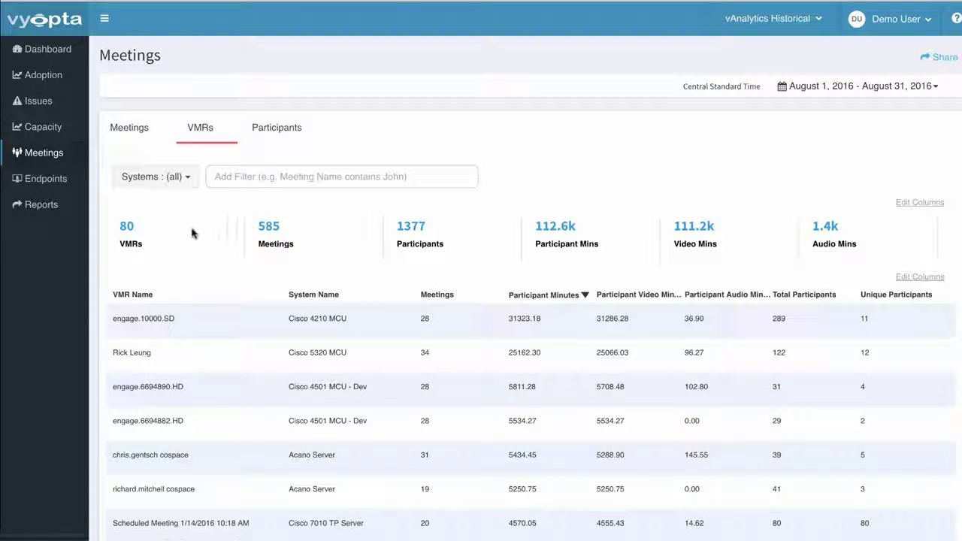
pyautogui.scroll(-2, 193, 232)
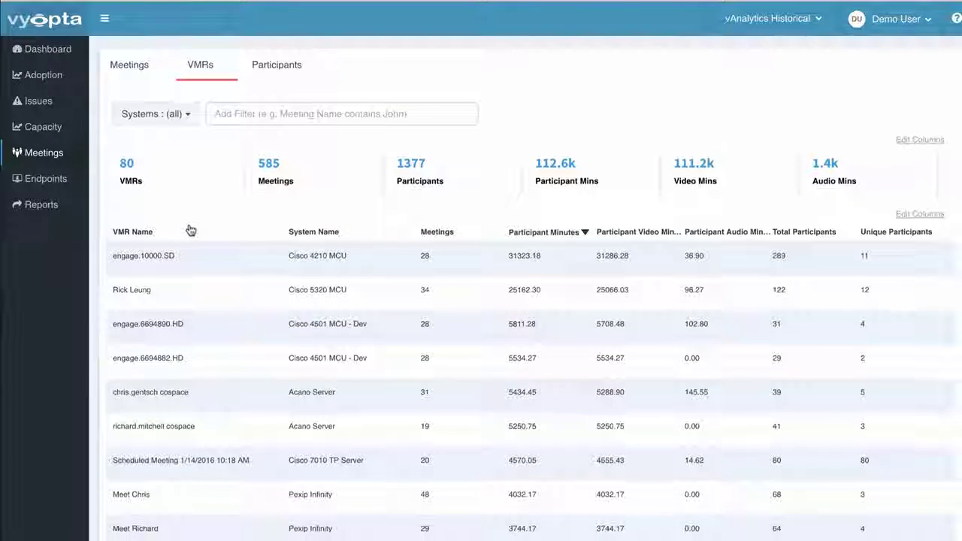
pyautogui.scroll(-1, 191, 230)
pyautogui.scroll(-1, 191, 230)
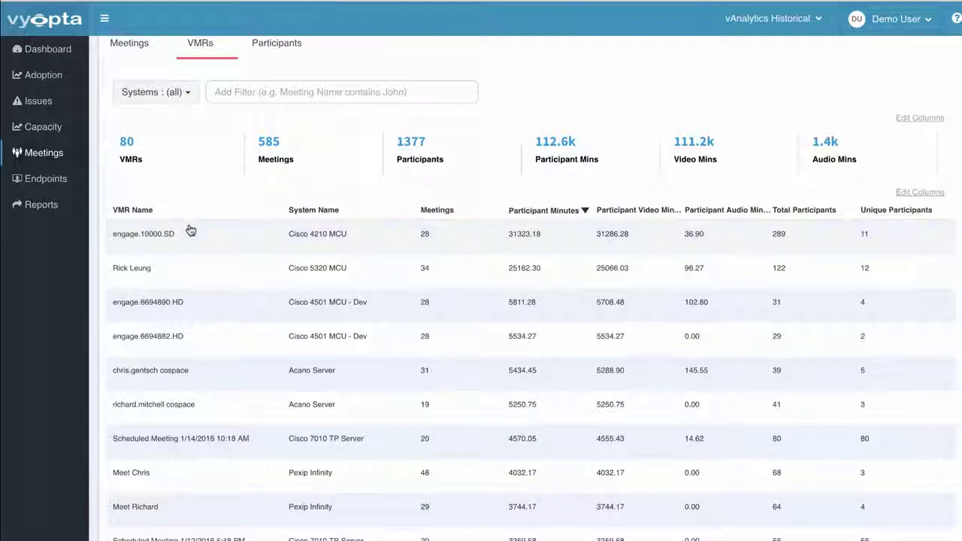
pyautogui.click(439, 211)
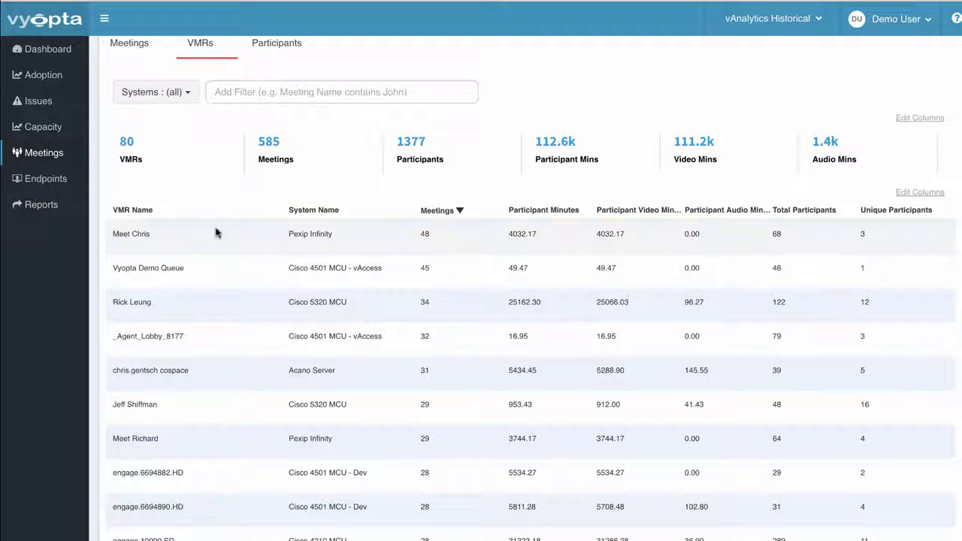
# On the Participants tab, filter Participant Address contains a person's first name.
pyautogui.click(282, 43)
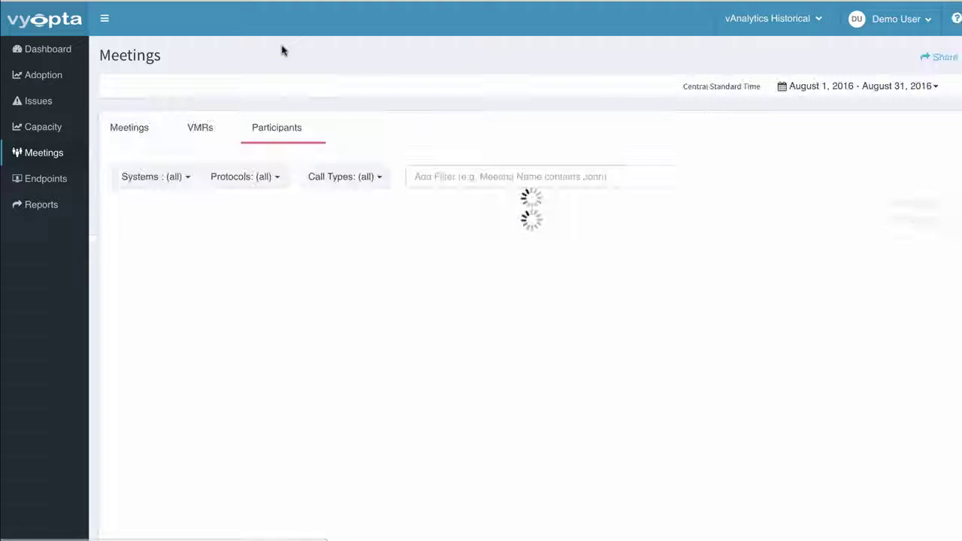
pyautogui.click(473, 178)
pyautogui.click(429, 270)
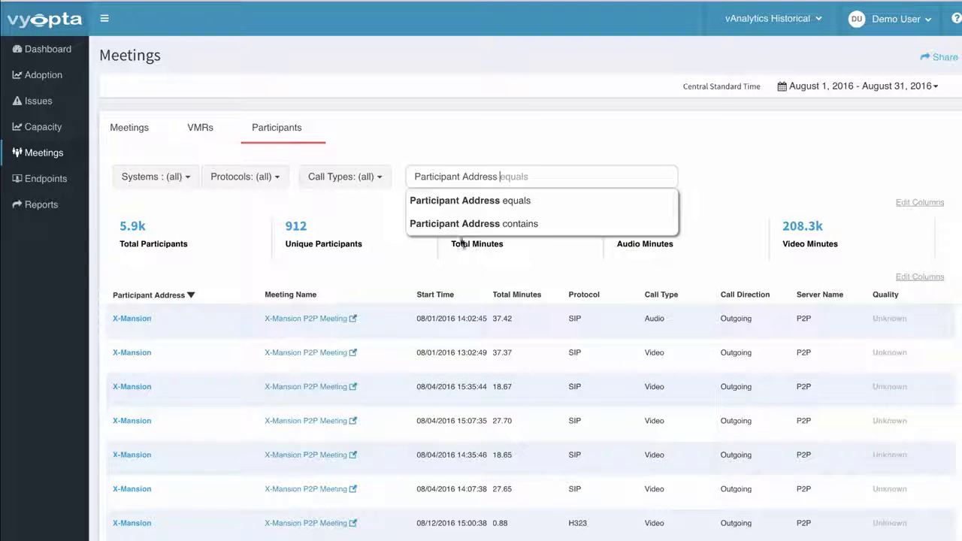
pyautogui.click(483, 223)
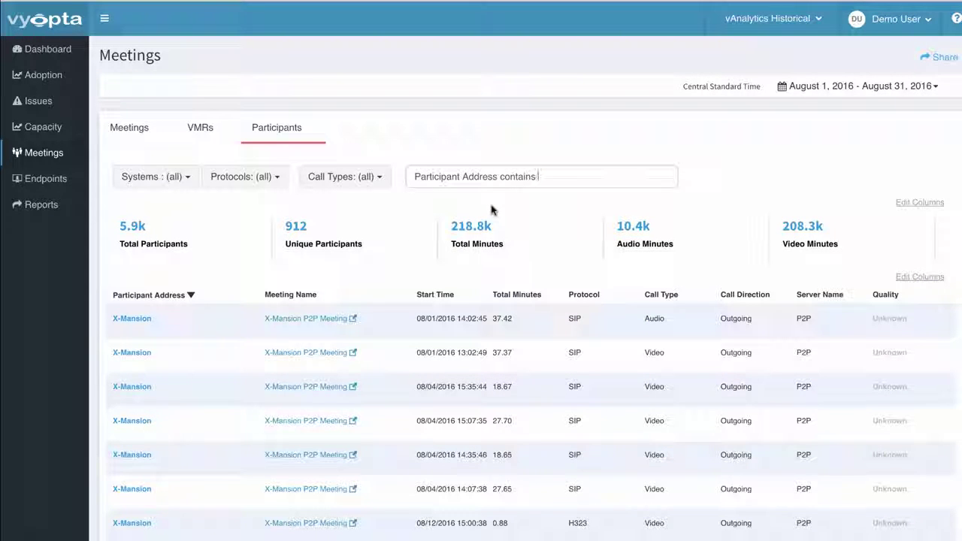
pyautogui.write('Jacob')
pyautogui.press('Return')
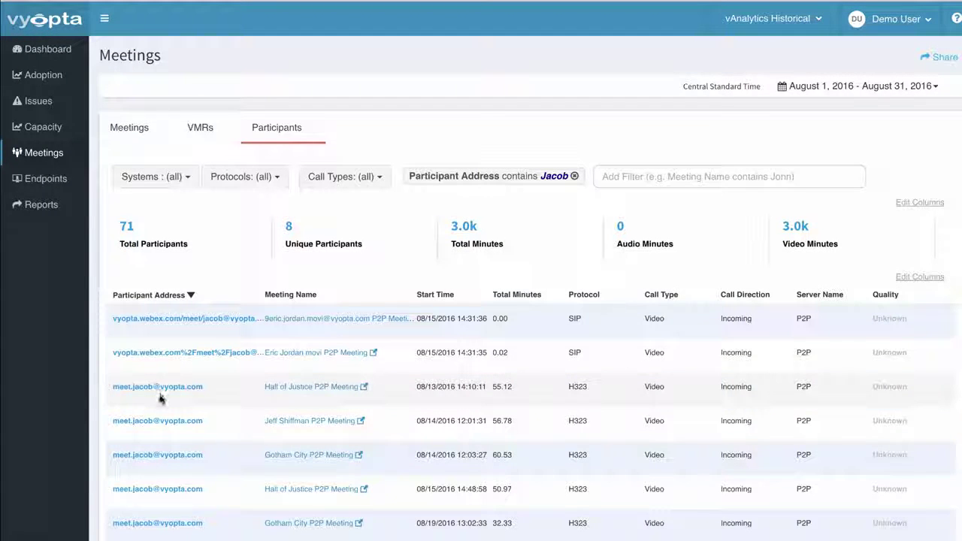
pyautogui.click(45, 179)
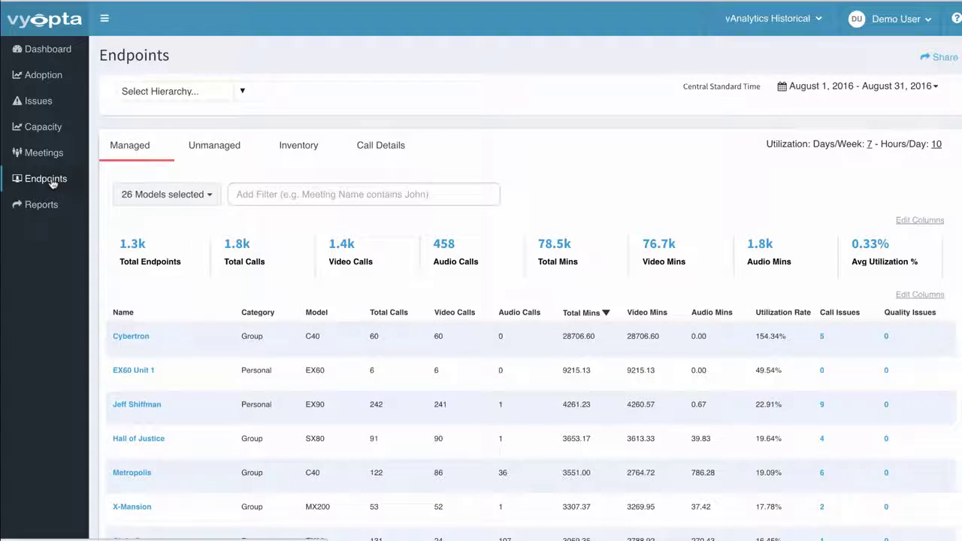
# Filter managed endpoints to Utilization % greater than 10.
pyautogui.scroll(-1, 307, 285)
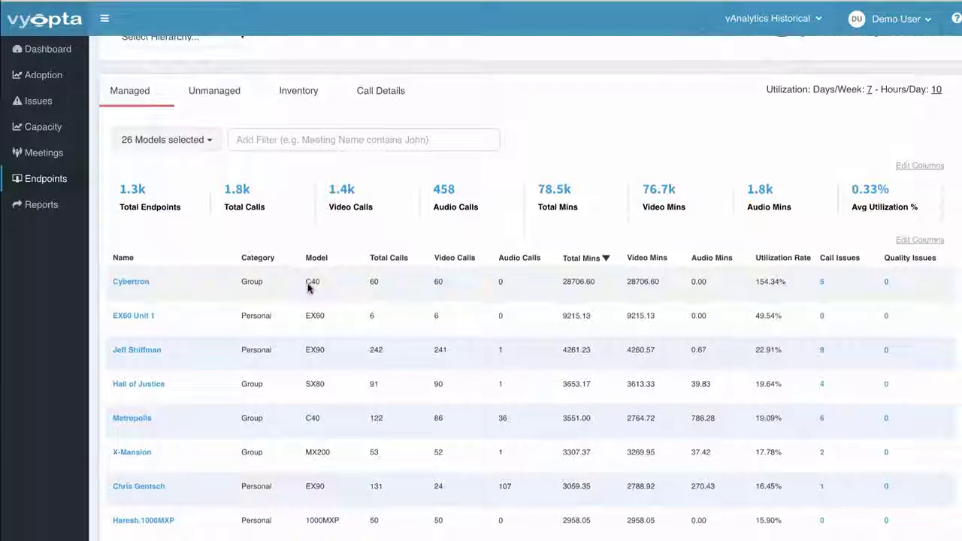
pyautogui.scroll(-1, 307, 285)
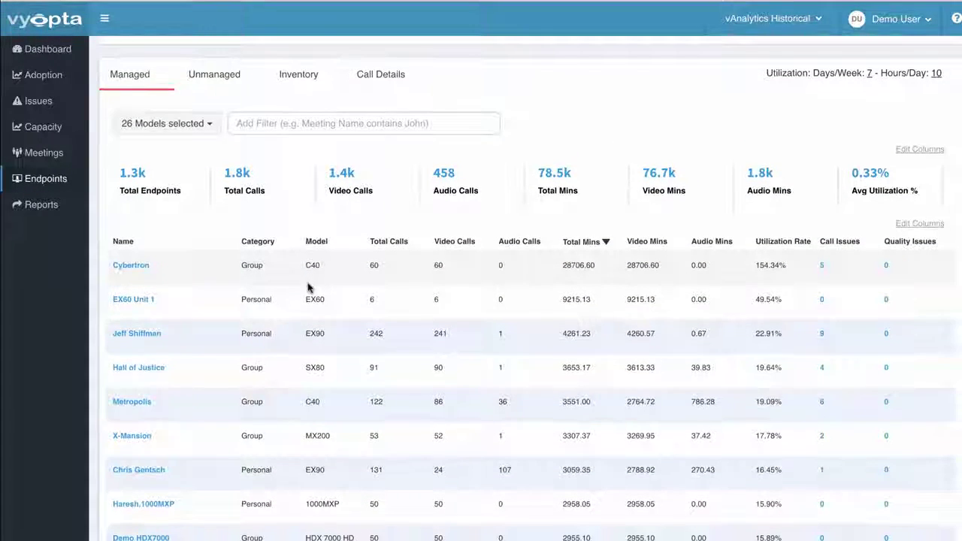
pyautogui.click(258, 122)
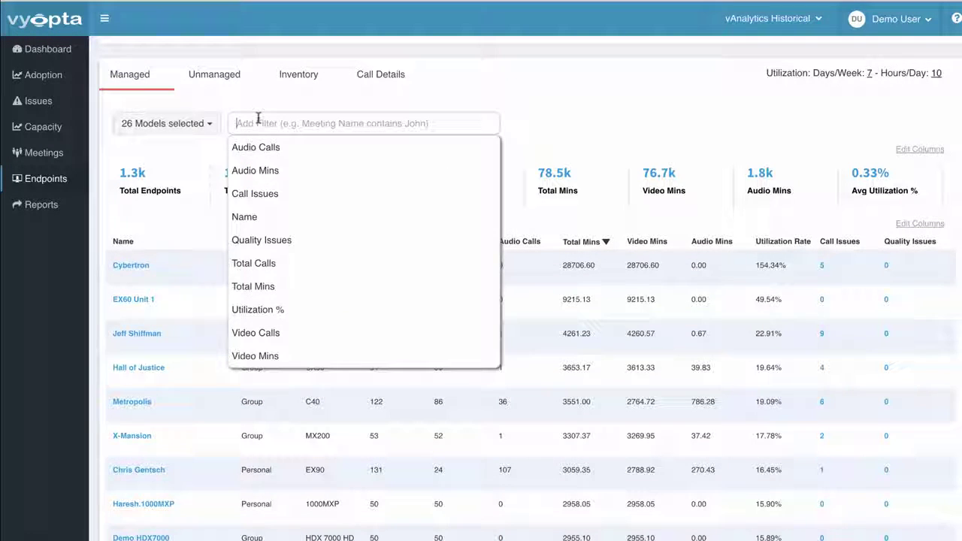
pyautogui.click(275, 308)
pyautogui.click(328, 217)
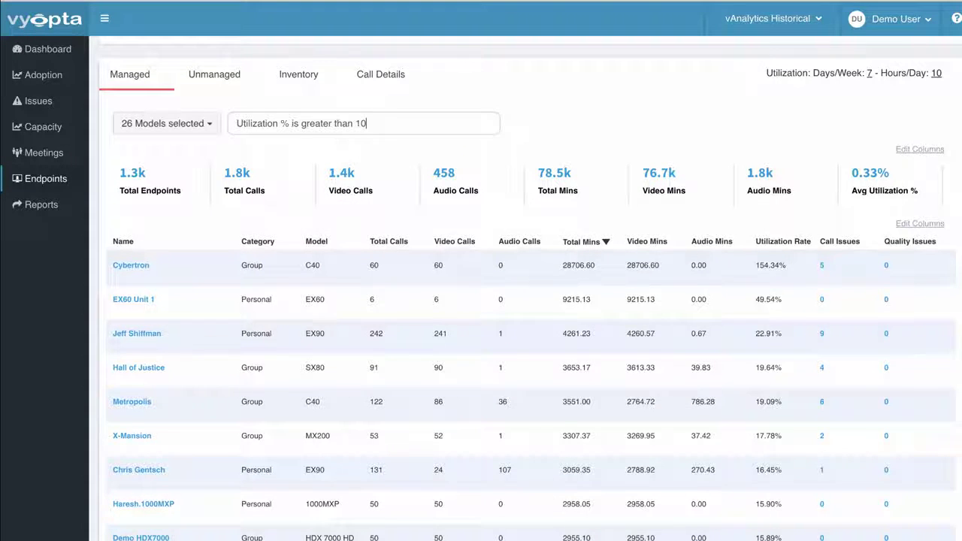
pyautogui.write('10')
pyautogui.press('Return')
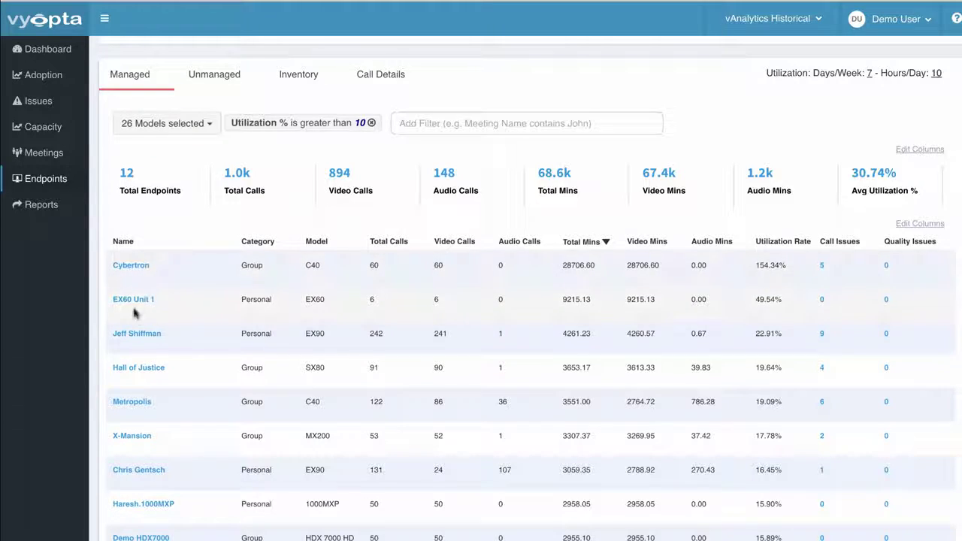
# Expand the third endpoint's call details.
pyautogui.click(143, 336)
pyautogui.scroll(-3, 180, 316)
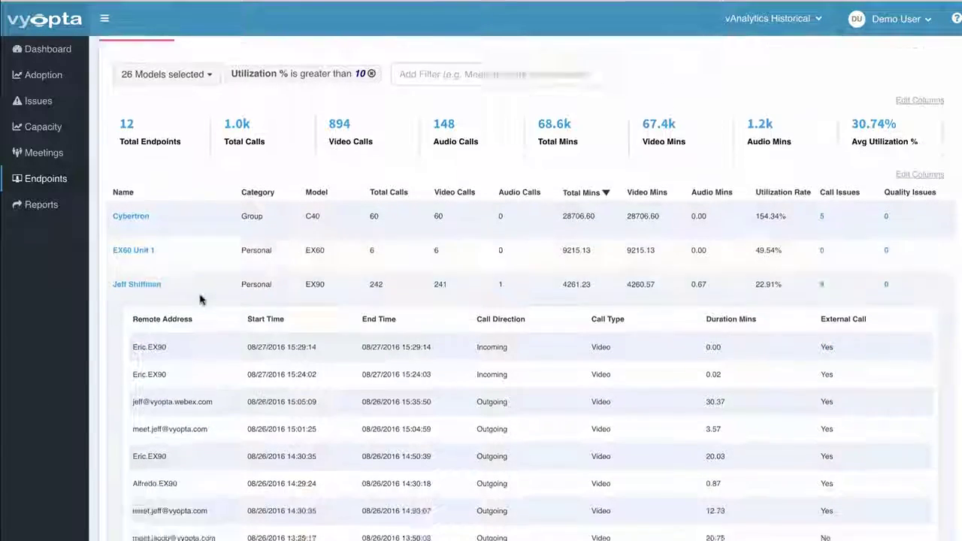
pyautogui.scroll(3, 197, 278)
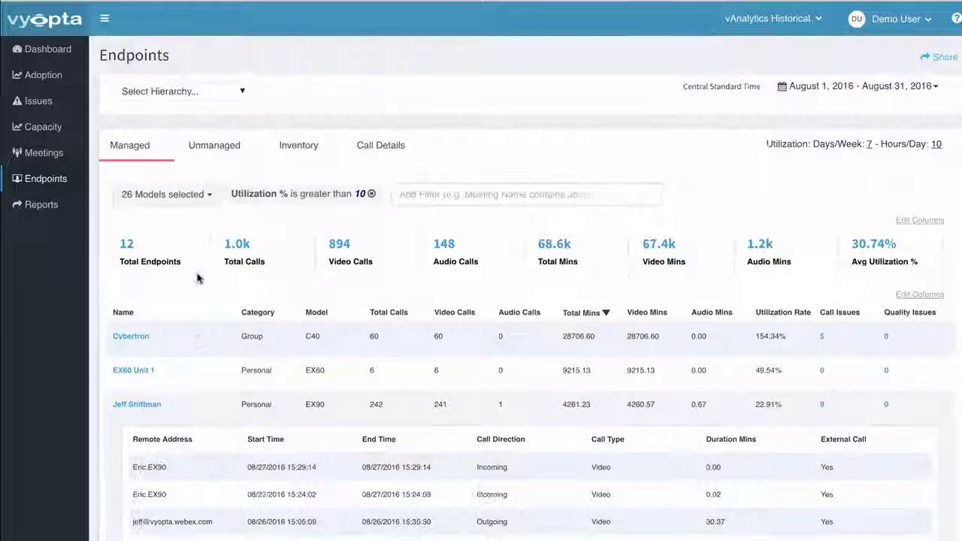
pyautogui.click(299, 137)
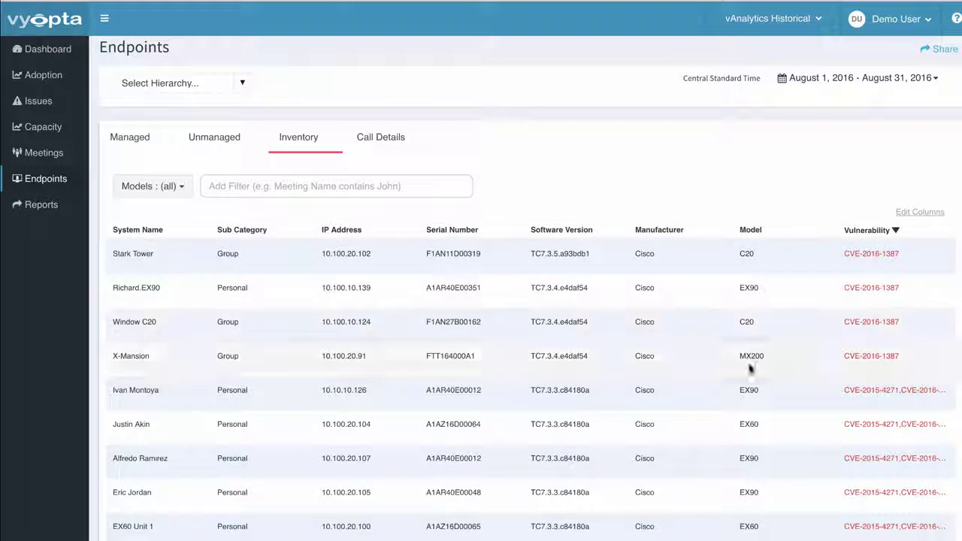
# Return to the Issues dashboard and bring up its Share dialog.
pyautogui.click(45, 102)
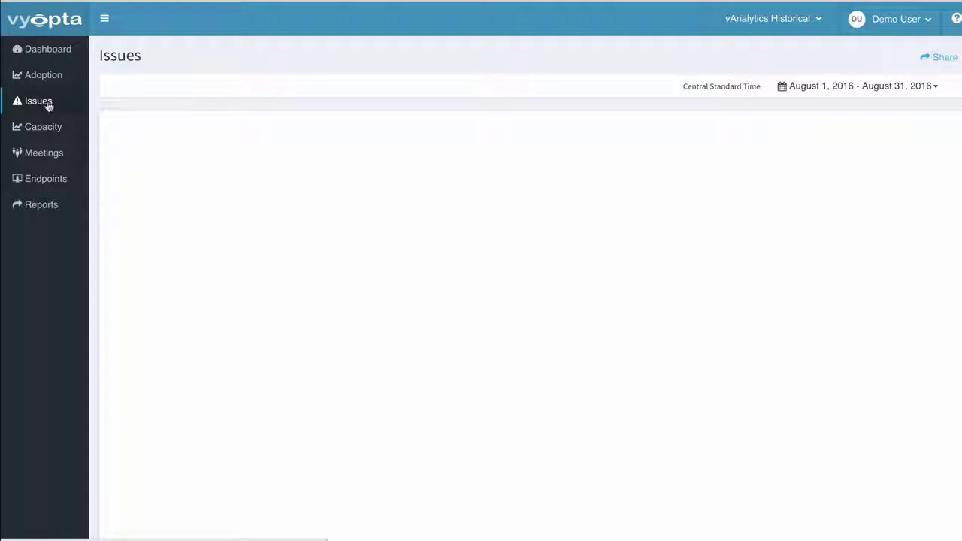
pyautogui.click(939, 57)
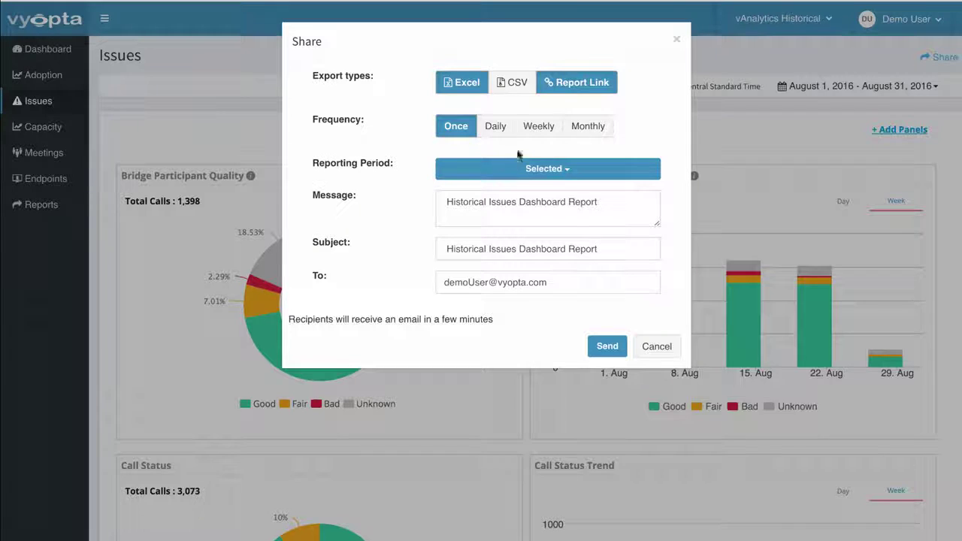
# Schedule the Issues report weekly on Friday only, change the recipient's e-mail address, and send it.
pyautogui.click(538, 127)
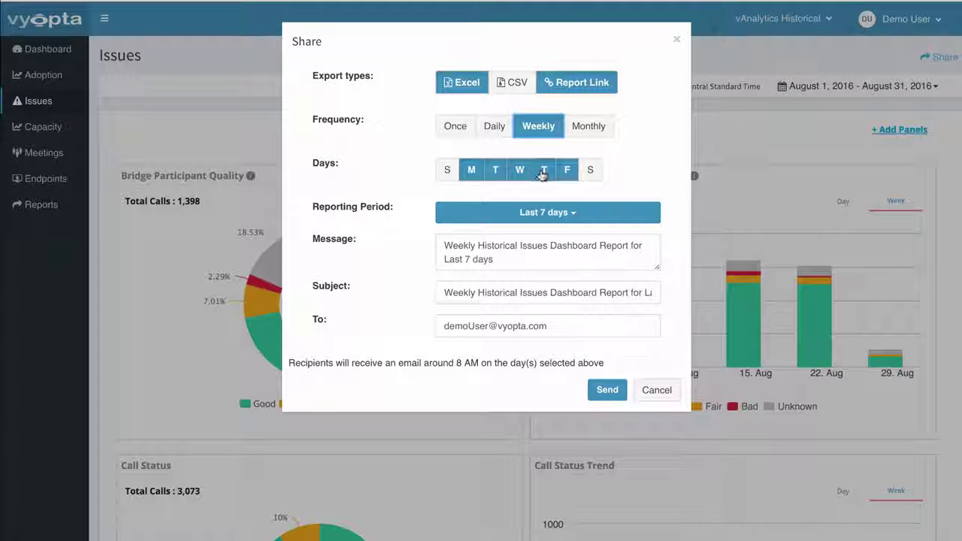
pyautogui.click(471, 170)
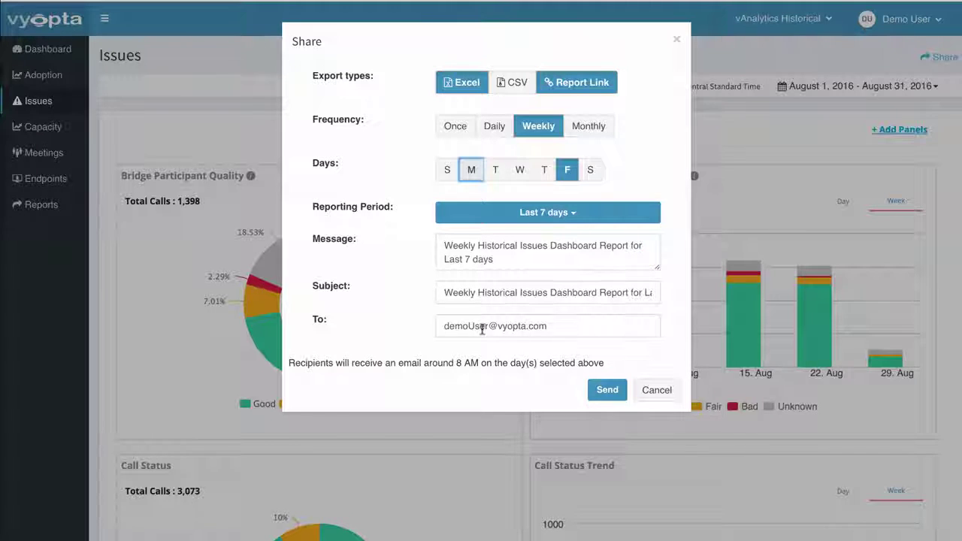
pyautogui.moveTo(487, 328); pyautogui.dragTo(402, 302)
pyautogui.write('me')
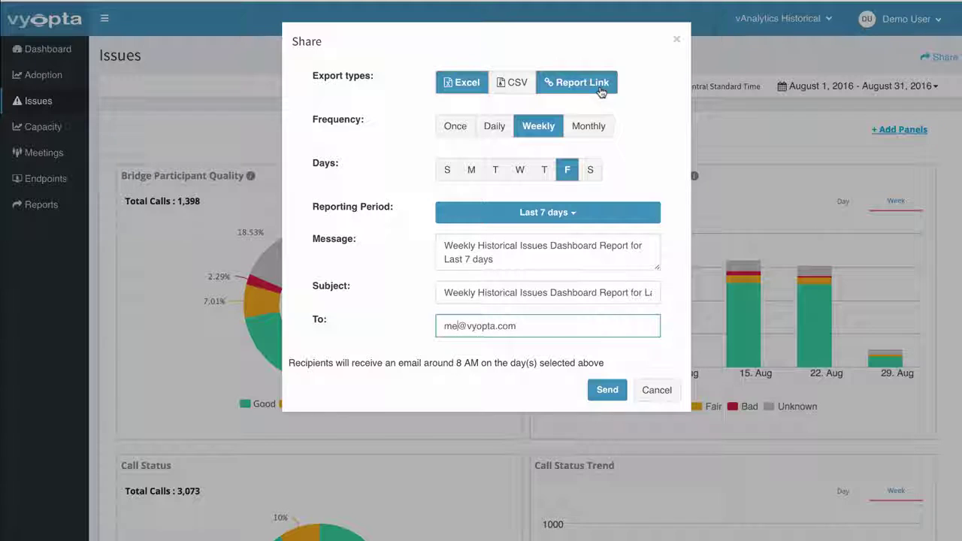
pyautogui.click(606, 389)
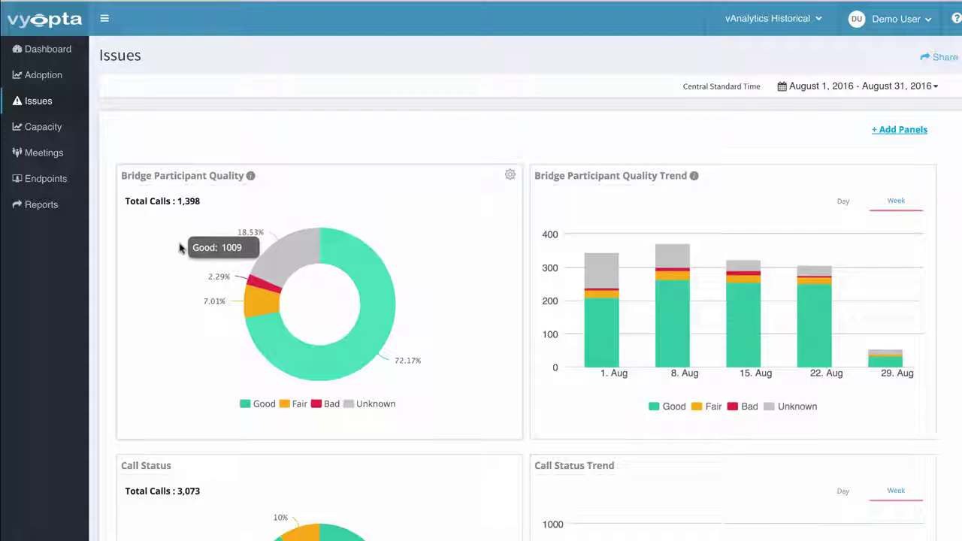
# Check the four enabled scheduled reports, then go back to My Dashboard and scroll through its charts.
pyautogui.click(38, 212)
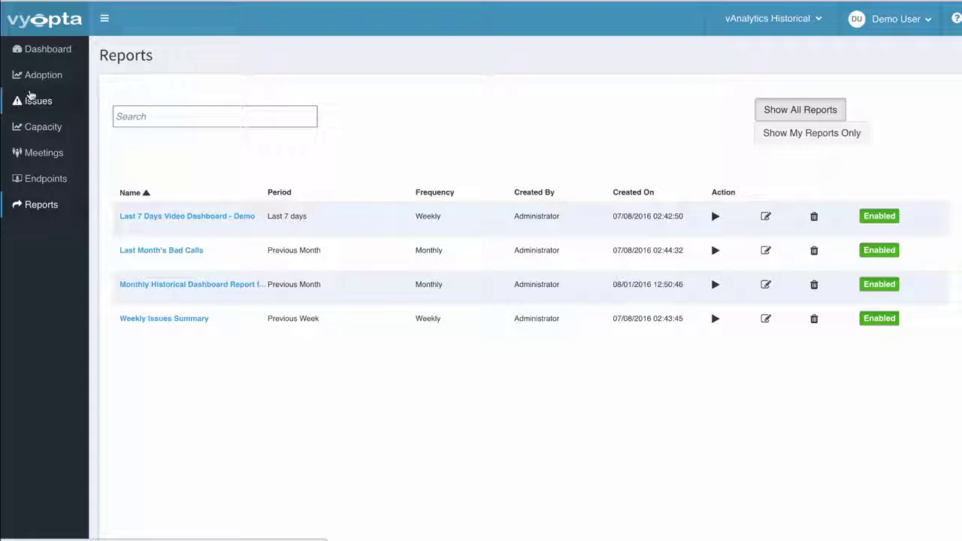
pyautogui.click(46, 58)
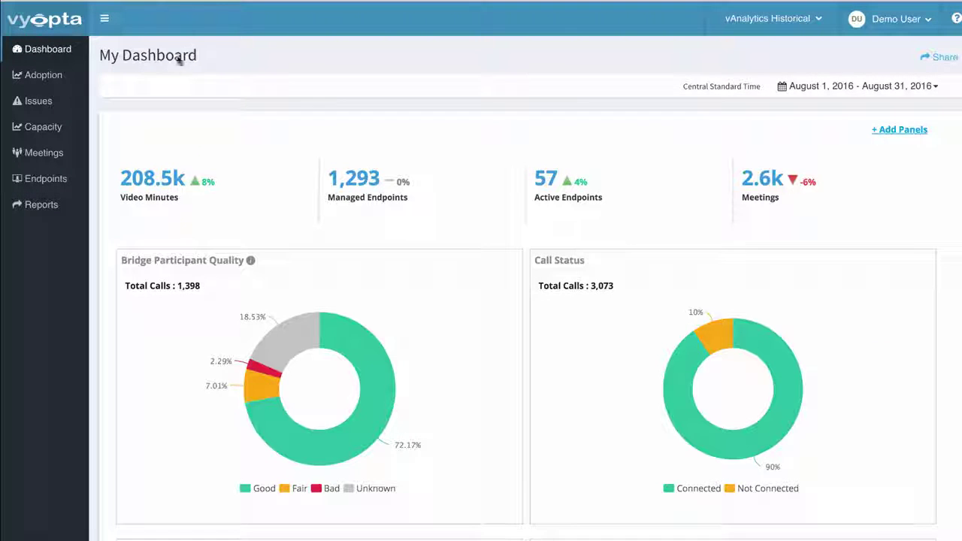
pyautogui.scroll(-1, 172, 75)
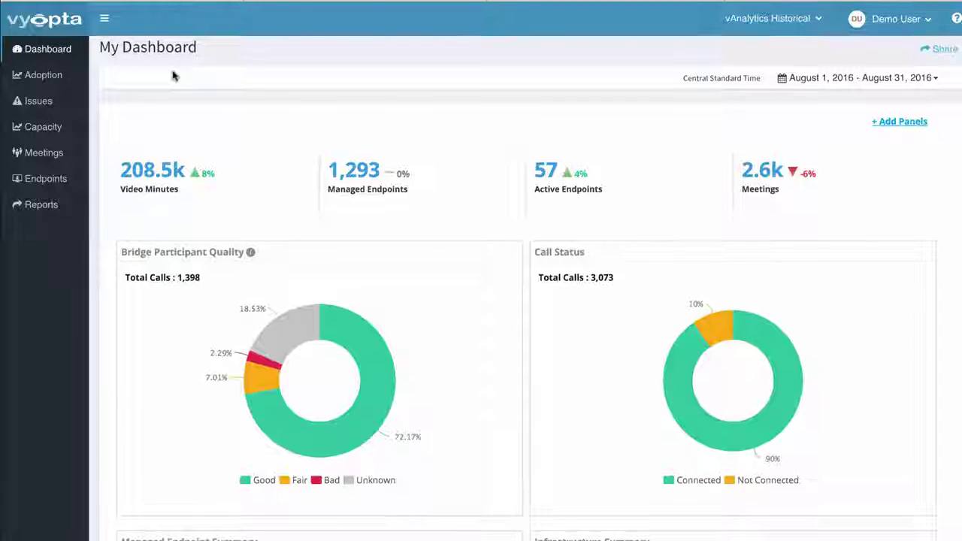